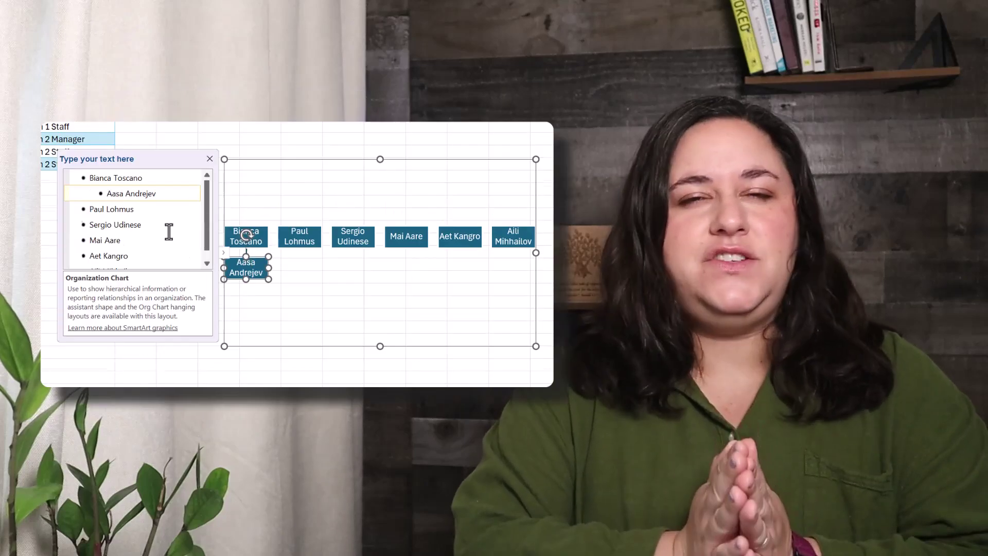
Step: Demote the team 1 staff, the team 2 manager and team 2 staff to nest the org chart
left_click(110, 209)
key("Tab")
key("Tab")
left_click(103, 224)
key("Tab")
key("Tab")
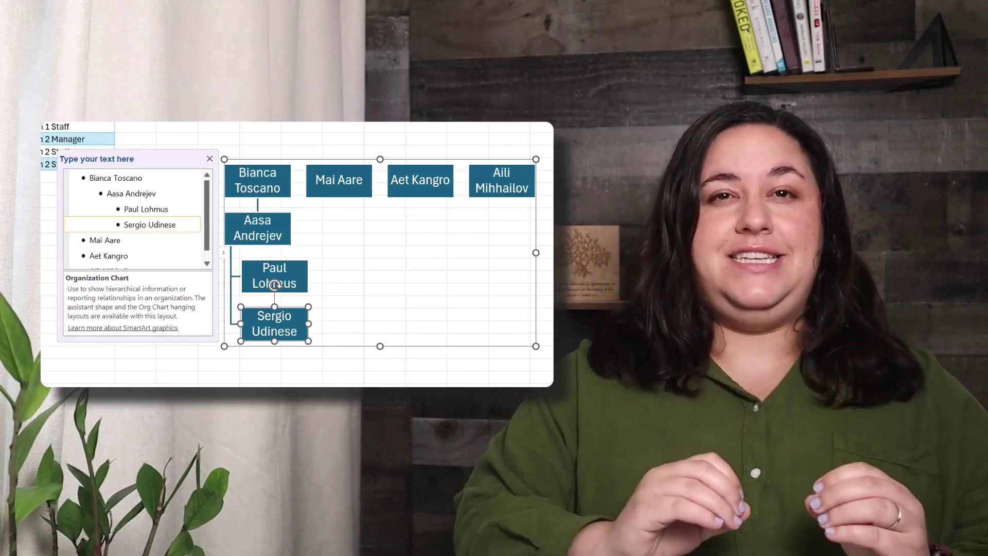
left_click(126, 239)
key("Tab")
left_click(143, 245)
key("Tab")
key("Tab")
left_click(151, 261)
key("Tab")
key("Tab")
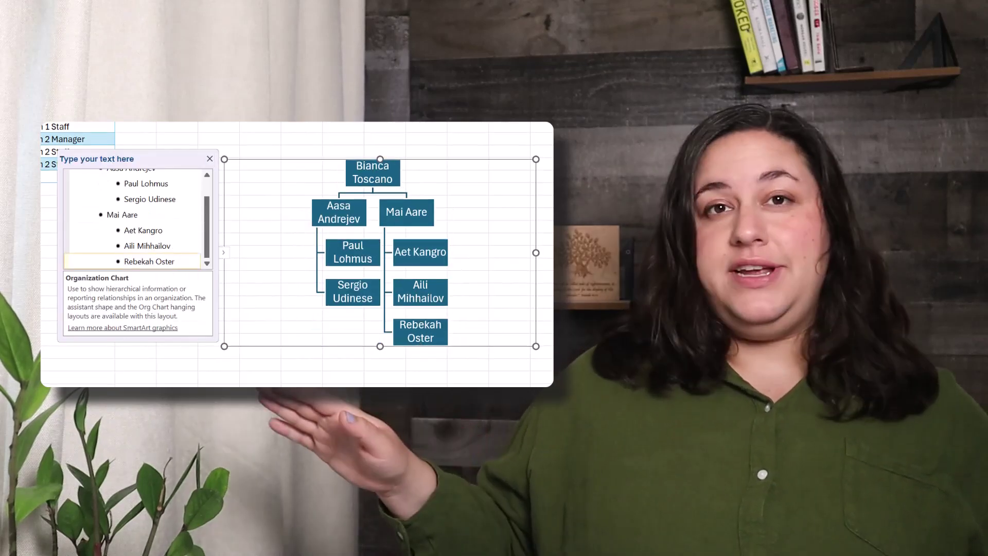
Step: Recolour the org chart with a purple colour option
scroll(463, 206, "down", 3)
left_click(498, 146)
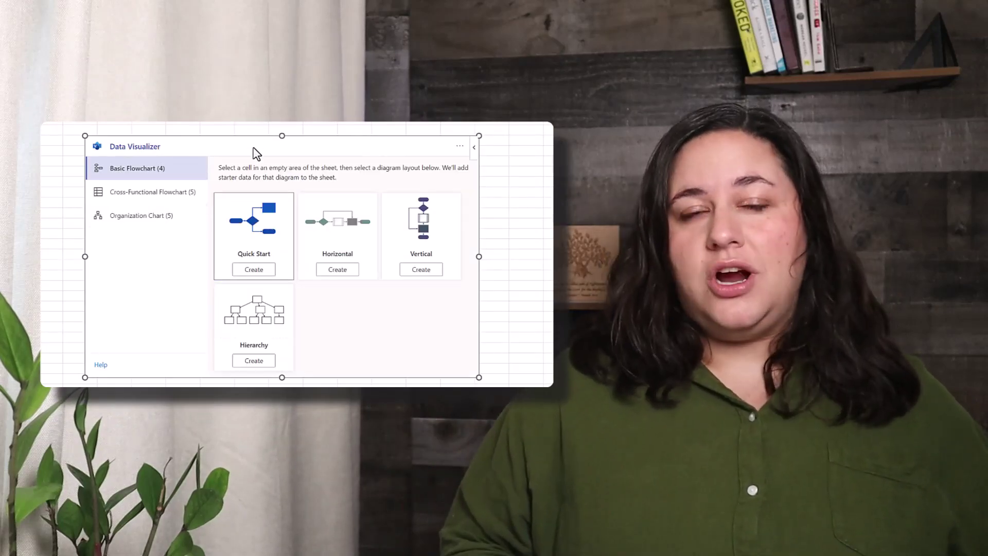
scroll(368, 293, "down", 1)
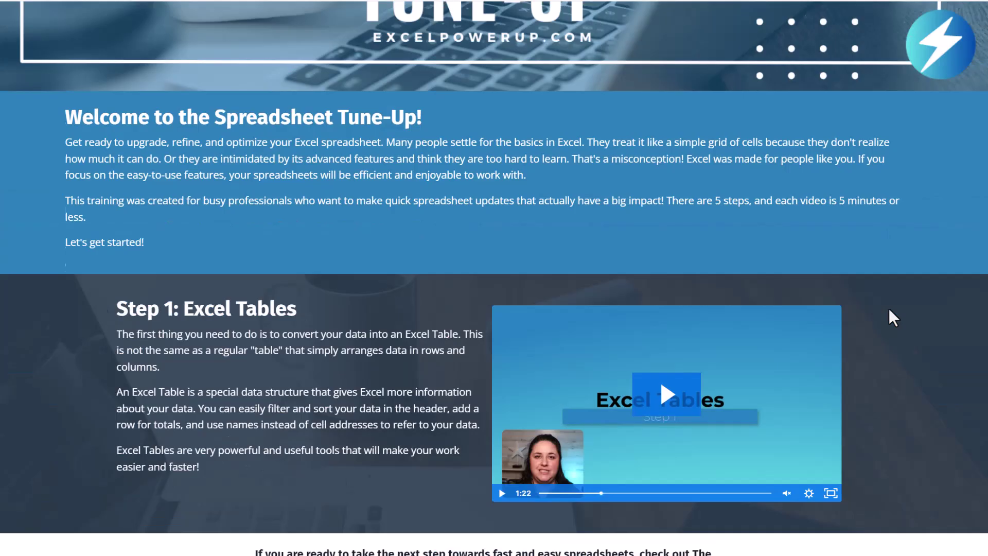
scroll(888, 308, "down", 8)
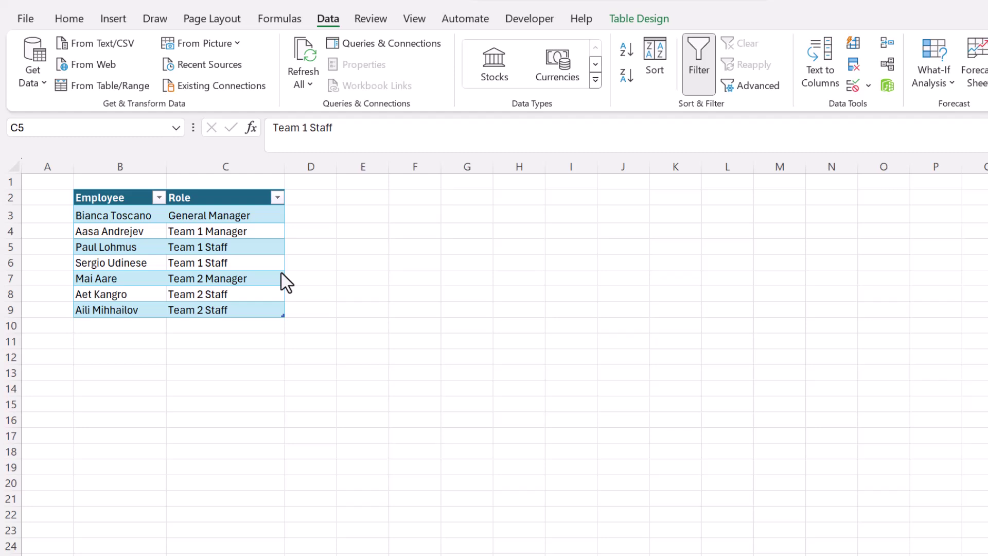
Step: Copy the seven employee names in B3:B9 to the clipboard
left_click(135, 263)
left_click(120, 216)
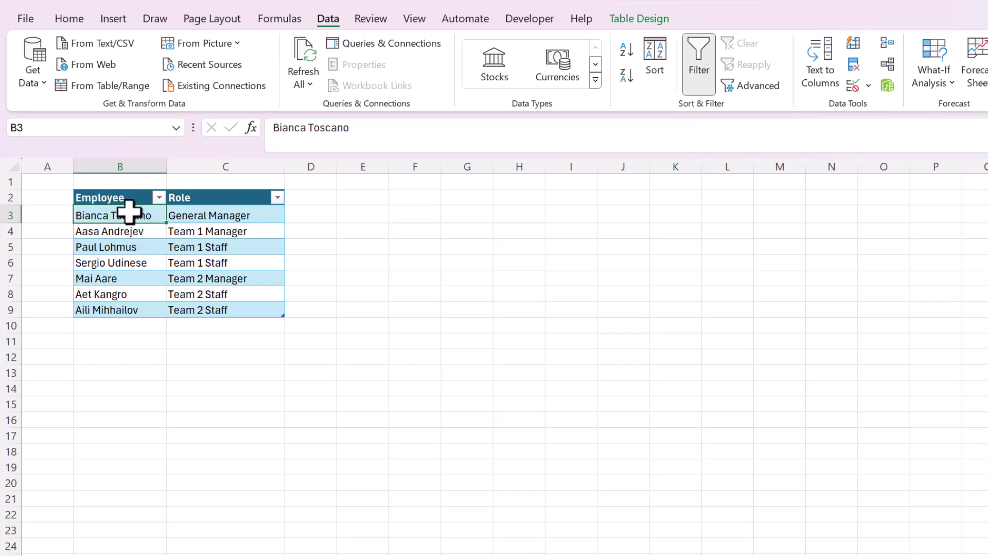
left_click_drag(156, 222, 137, 312)
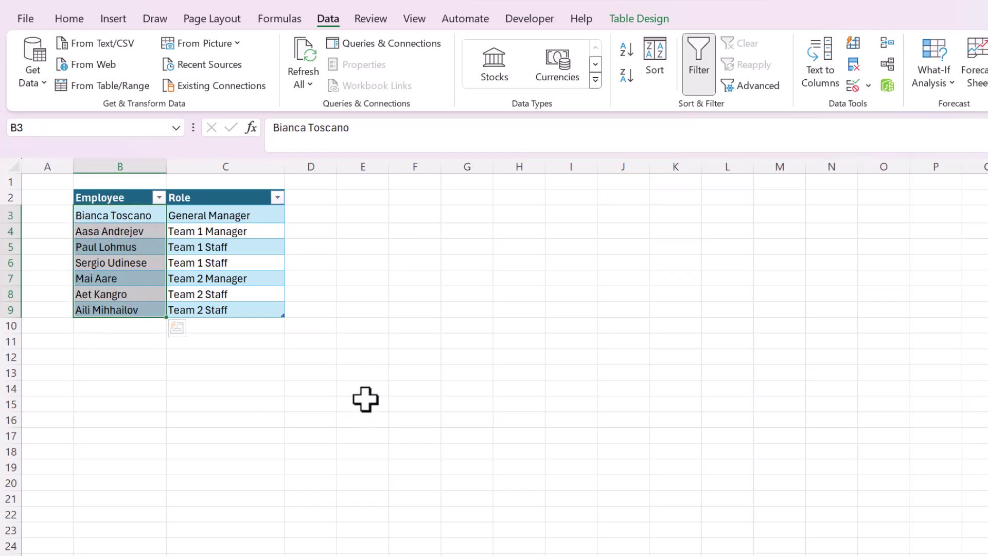
key("ctrl+c")
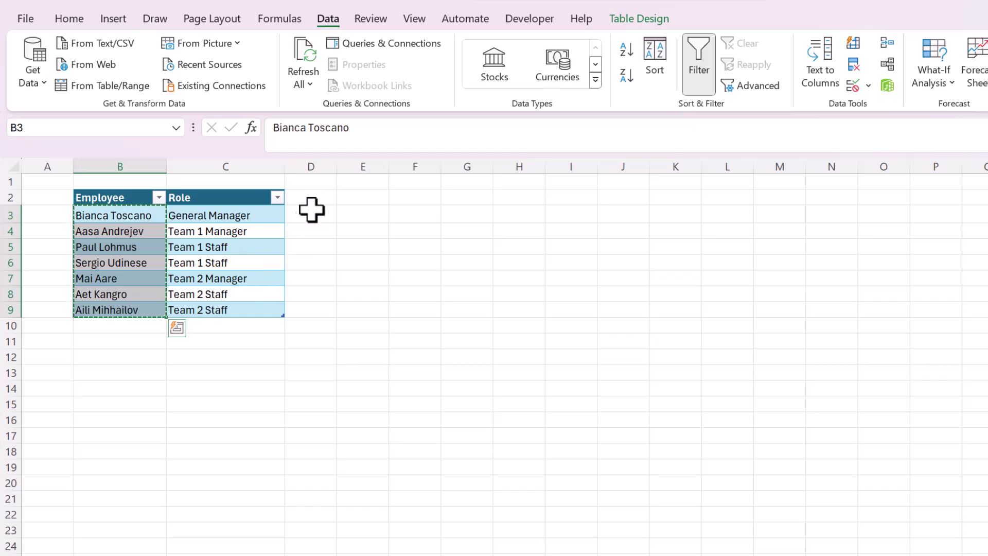
Step: Open the SmartArt chooser and pick the Organization Chart layout from the Hierarchy category
left_click(115, 17)
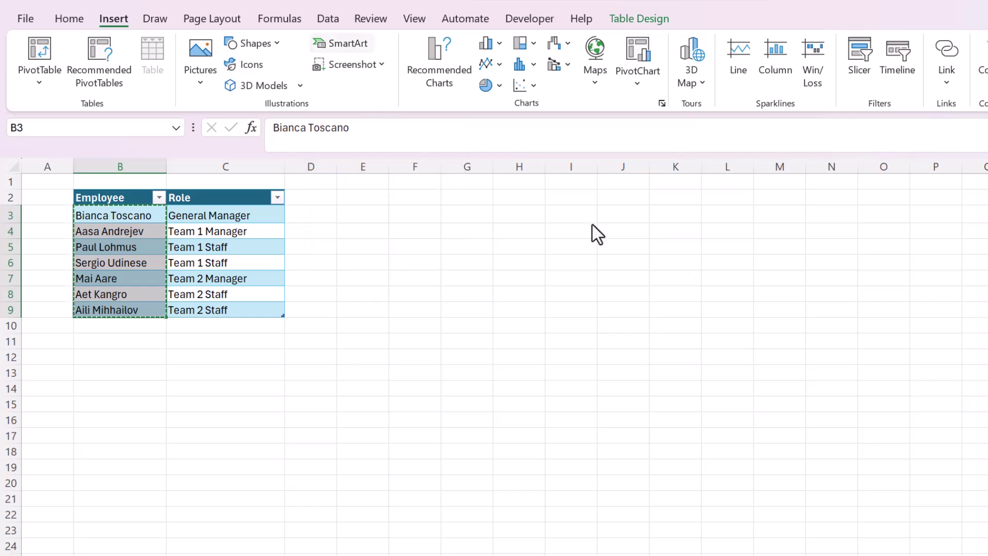
left_click_drag(591, 207, 511, 181)
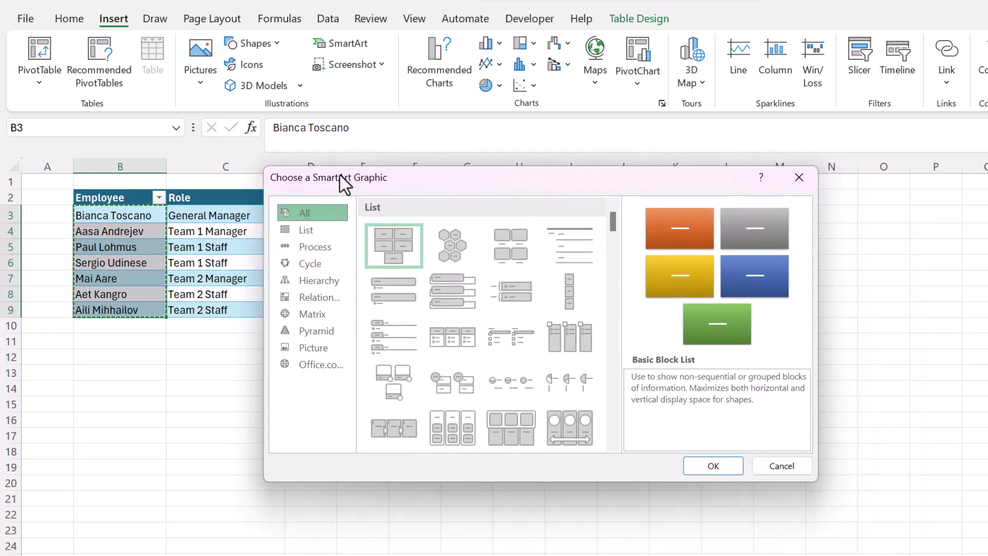
left_click(313, 272)
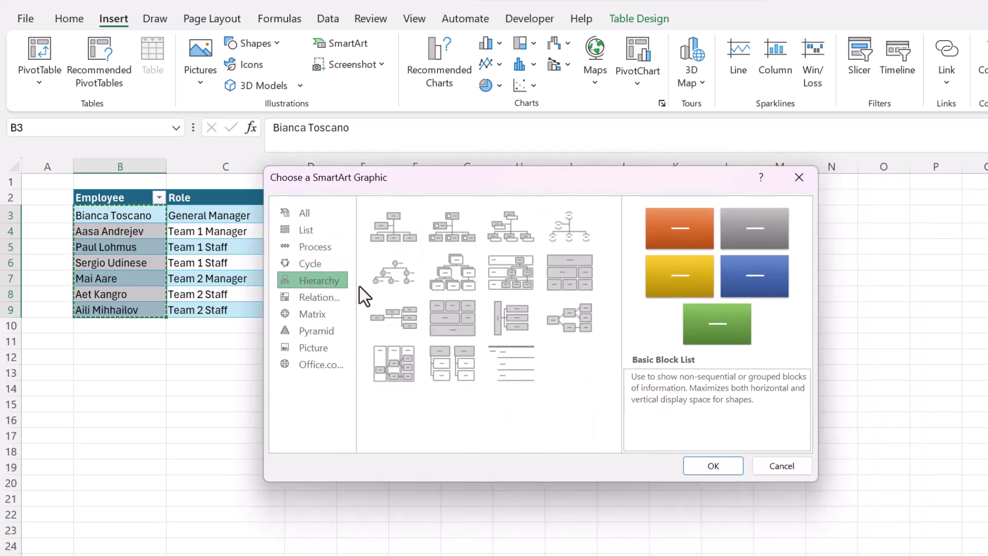
left_click(403, 233)
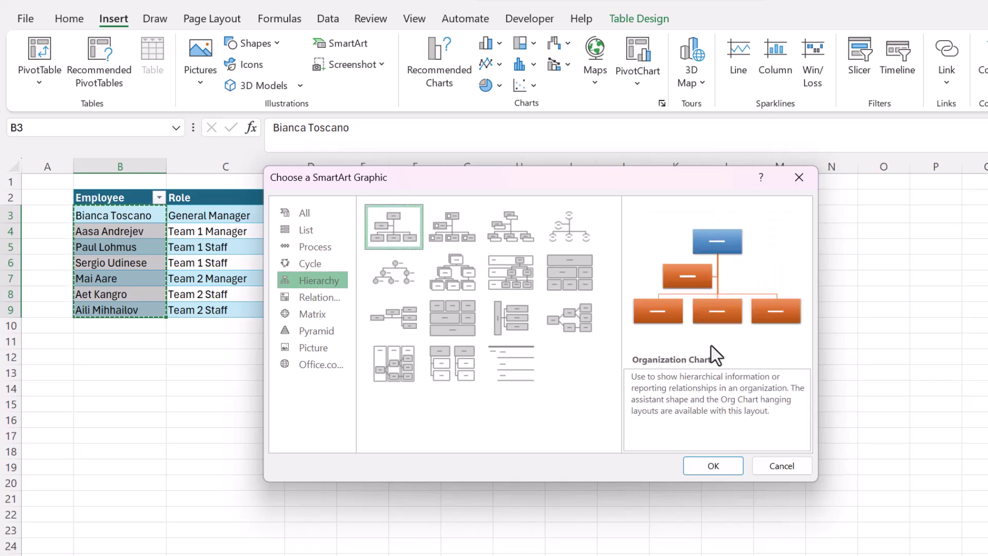
Step: Insert the Organization Chart and position it and its text pane beside the table
left_click(710, 463)
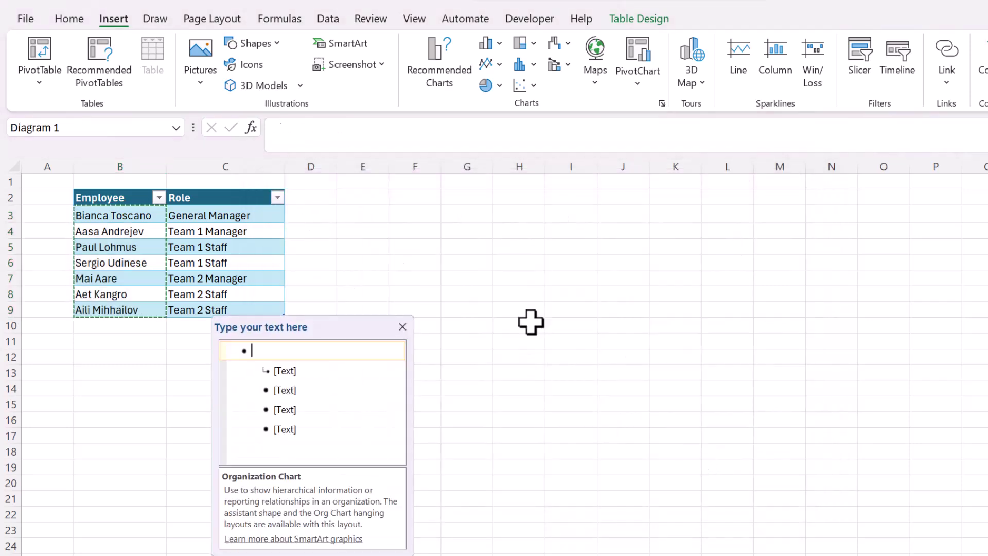
left_click_drag(312, 329, 313, 304)
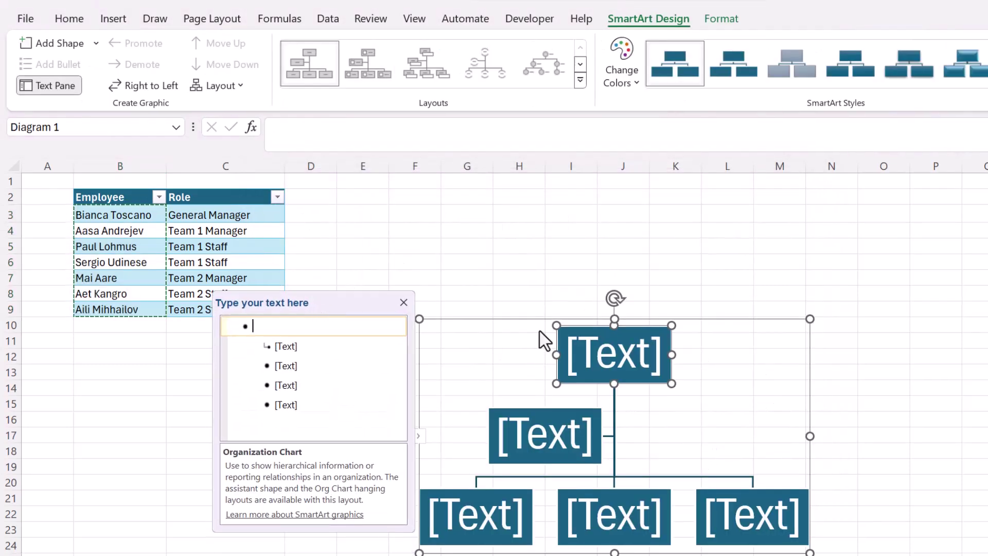
mouse_move(540, 332)
left_mouse_down()
mouse_move(540, 302)
mouse_move(543, 317)
left_mouse_up()
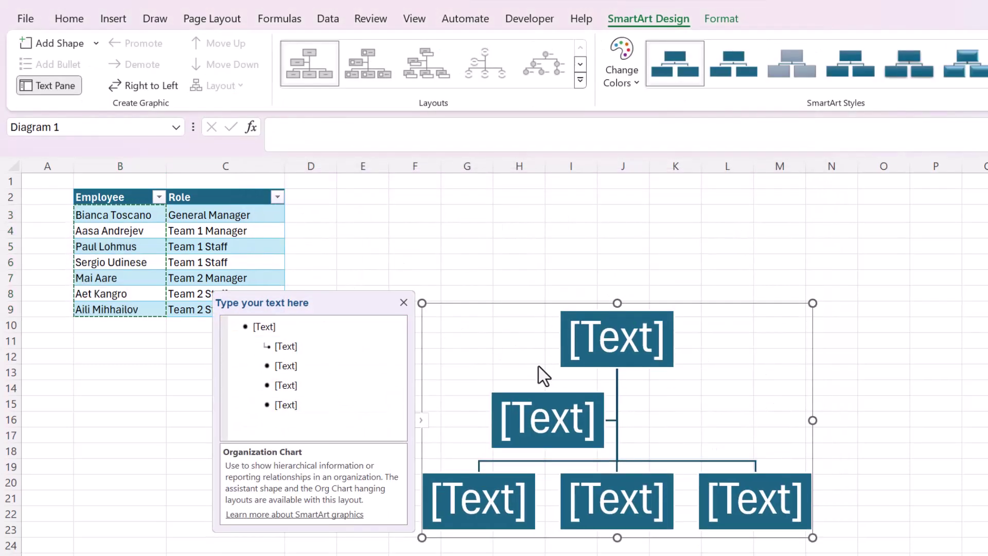
Step: Paste the seven employee names into the chart and delete the empty placeholder boxes
left_click(265, 341)
left_click(258, 324)
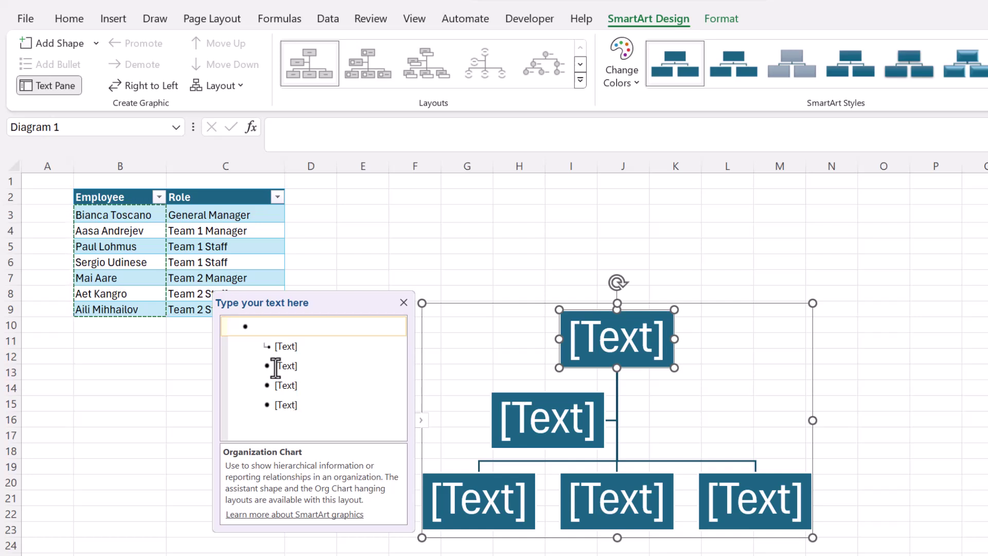
key("ctrl+v")
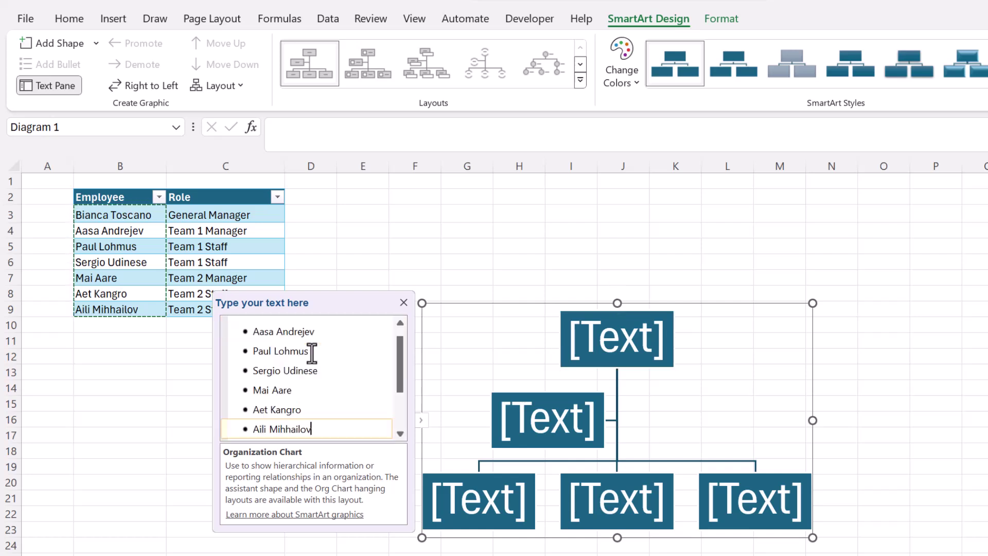
left_click_drag(304, 432, 263, 380)
key("Delete")
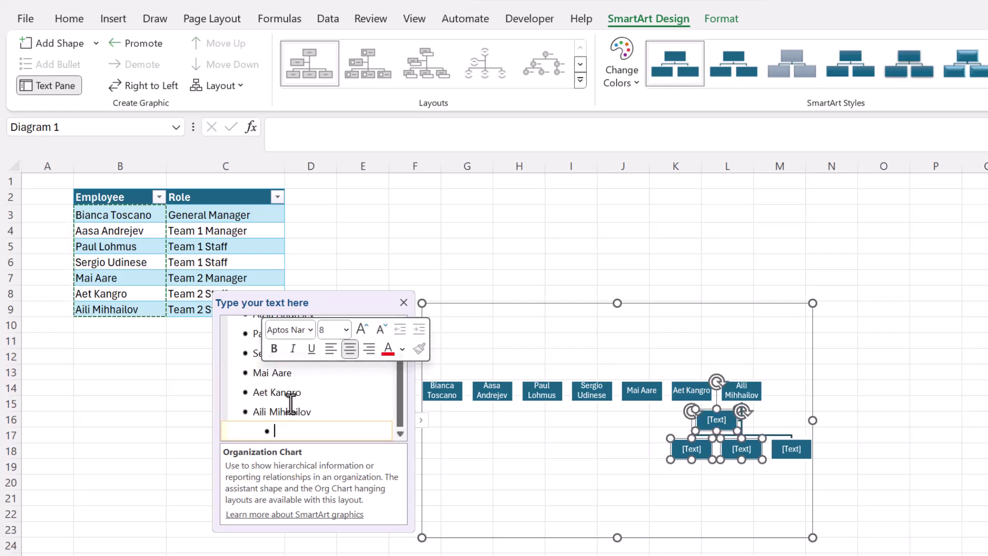
key("shift+Tab")
key("Delete")
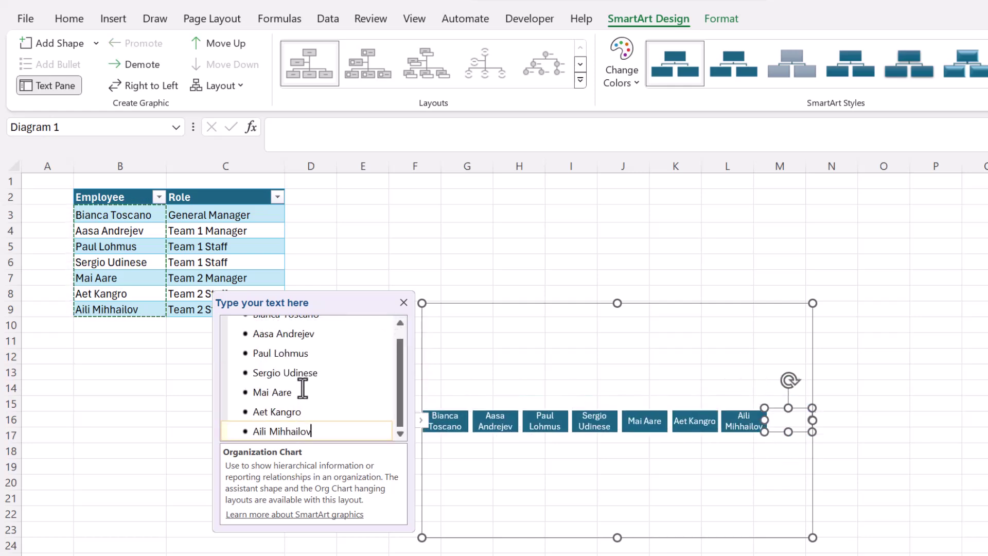
left_click(271, 328)
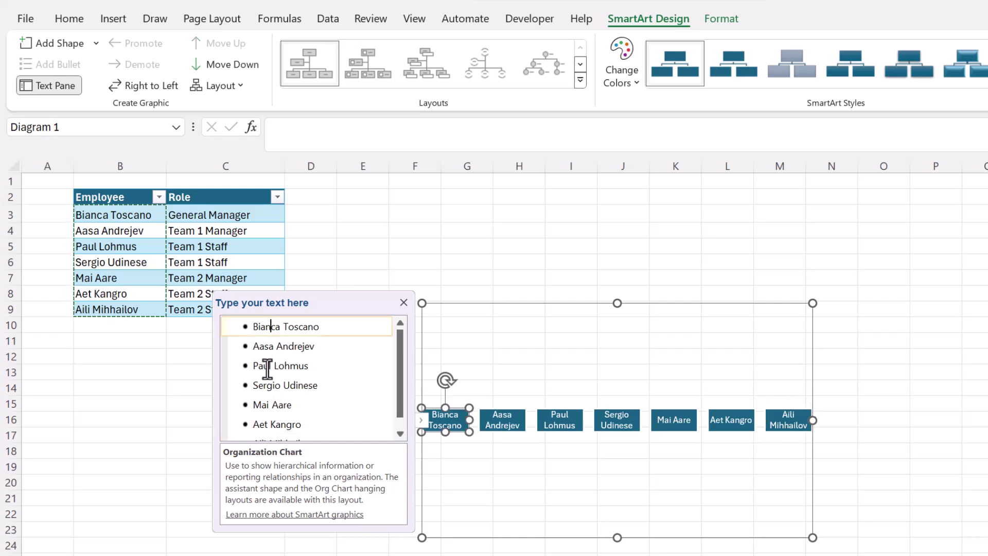
left_click(264, 346)
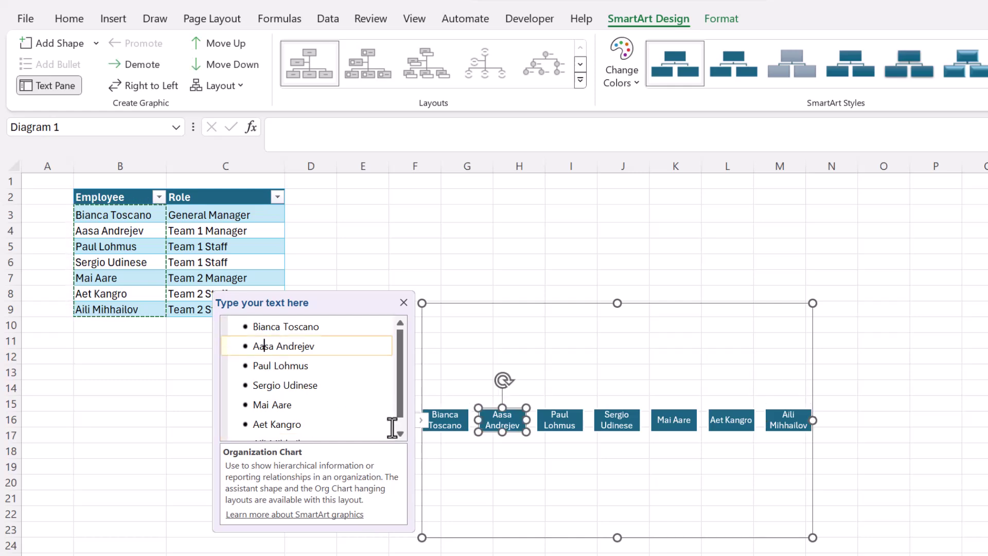
Step: Place the team 1 manager under the general manager, with its two staff beneath
key("Tab")
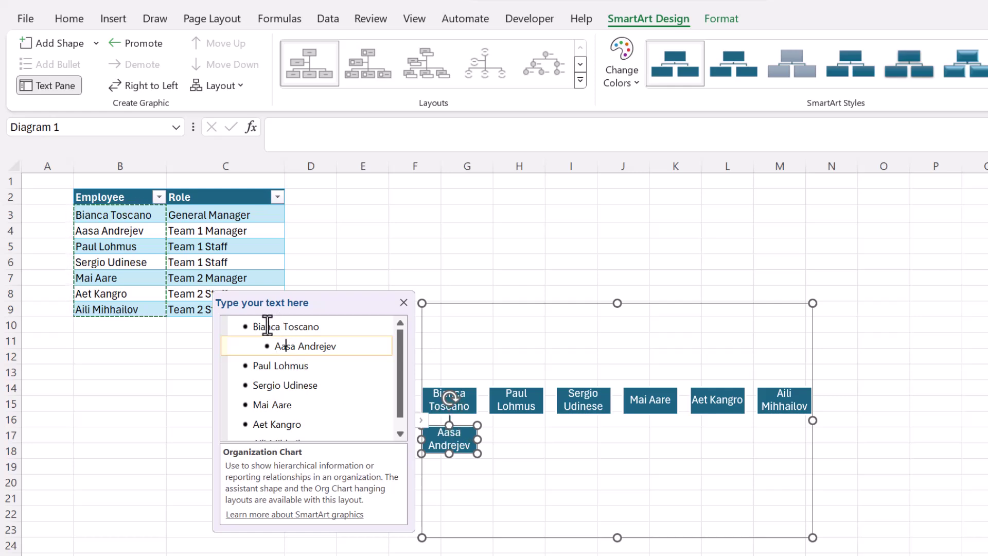
left_click(266, 365)
key("Tab")
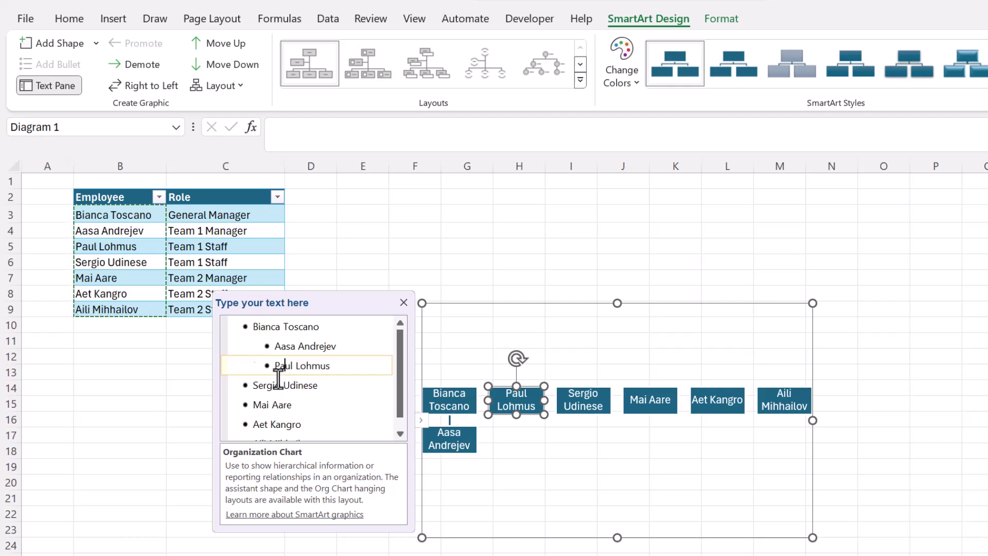
key("Tab")
left_click(268, 386)
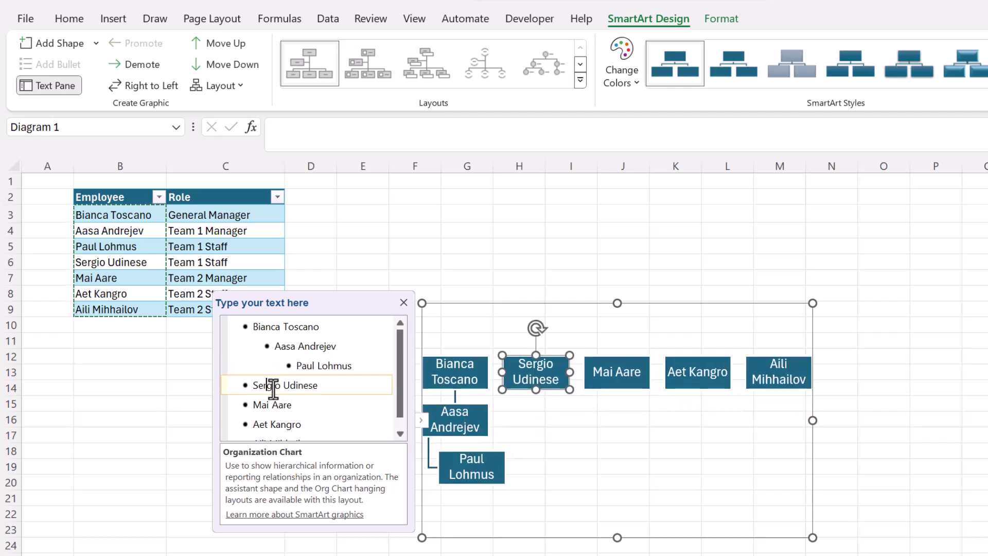
key("Tab")
key("Tab")
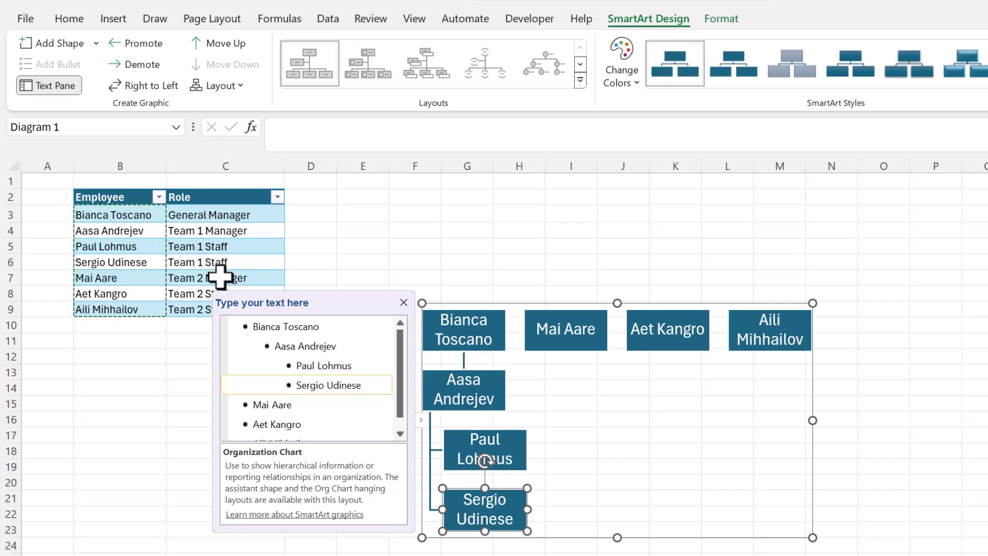
Step: Place the team 2 manager under the general manager, with its two staff beneath
left_click(270, 405)
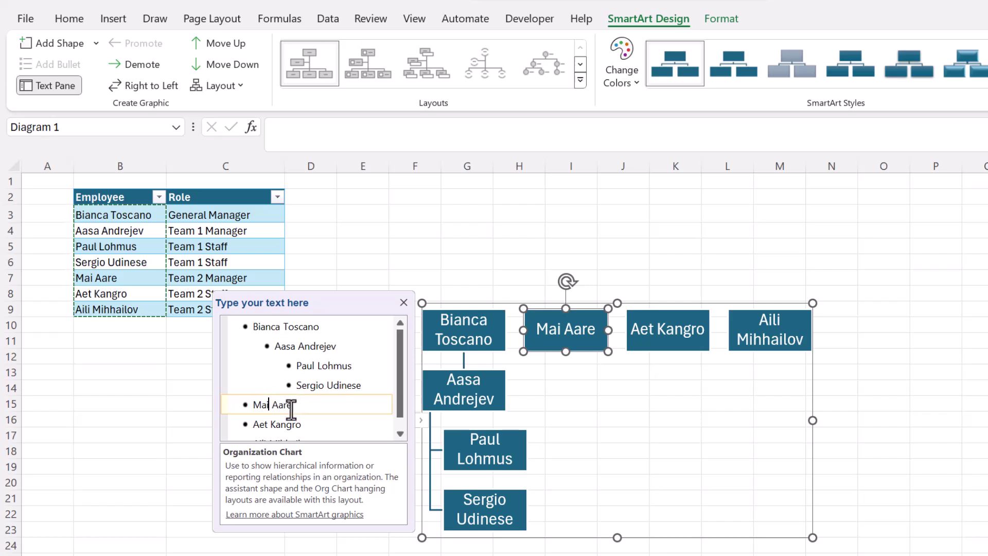
key("Tab")
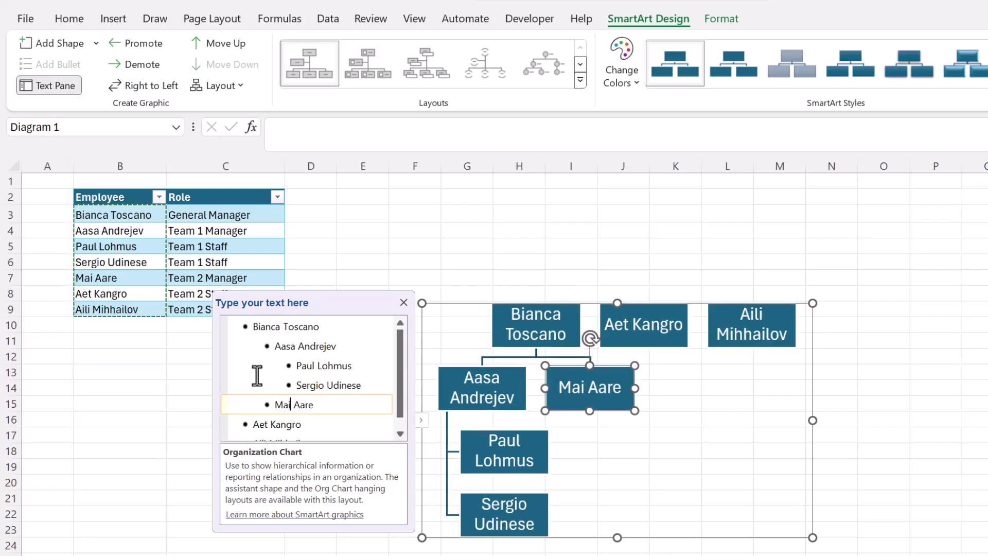
scroll(268, 400, "down", 1)
left_click(274, 412)
key("Tab")
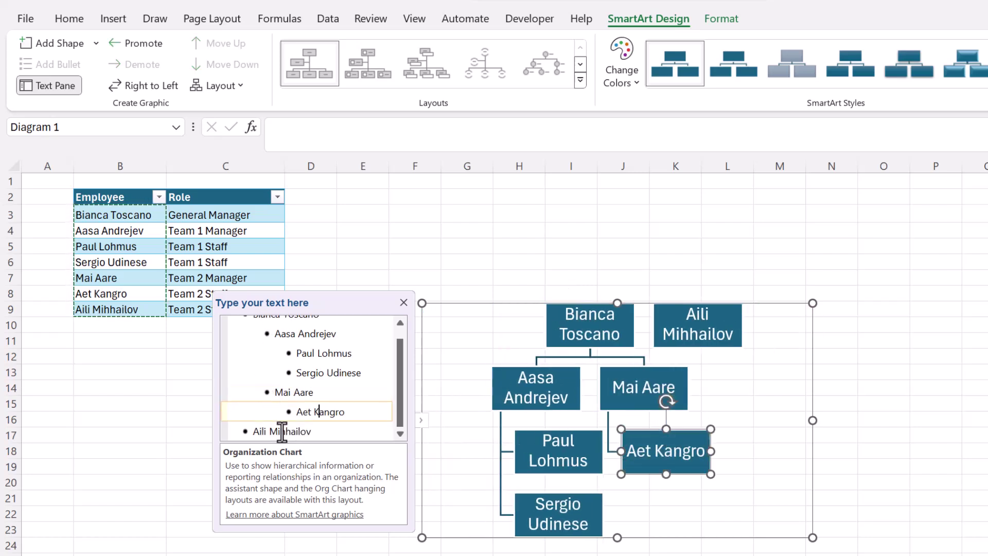
left_click(301, 431)
key("Tab")
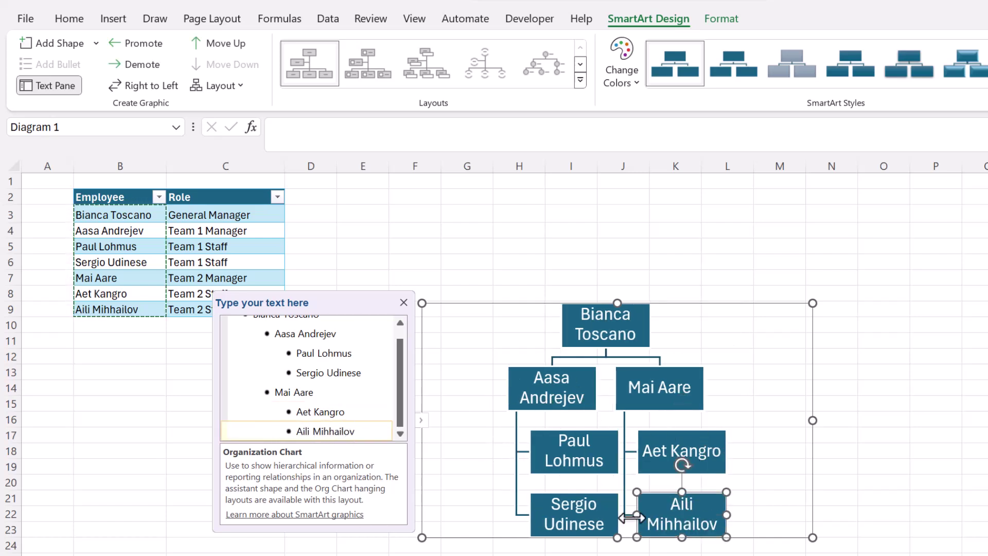
left_click(498, 233)
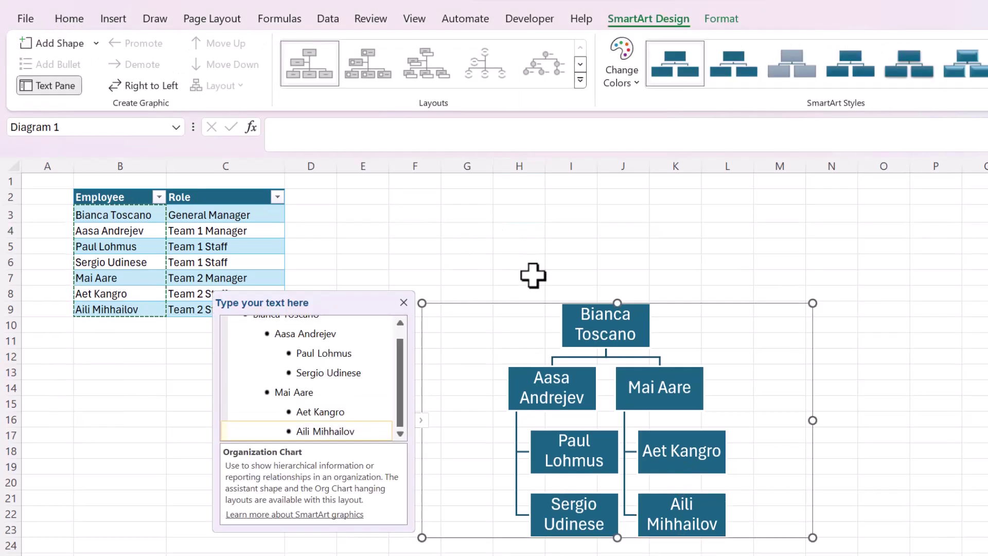
Step: Enter the new employee's name in cell B10 and copy it
left_click(115, 260)
left_click(115, 309)
left_click(118, 325)
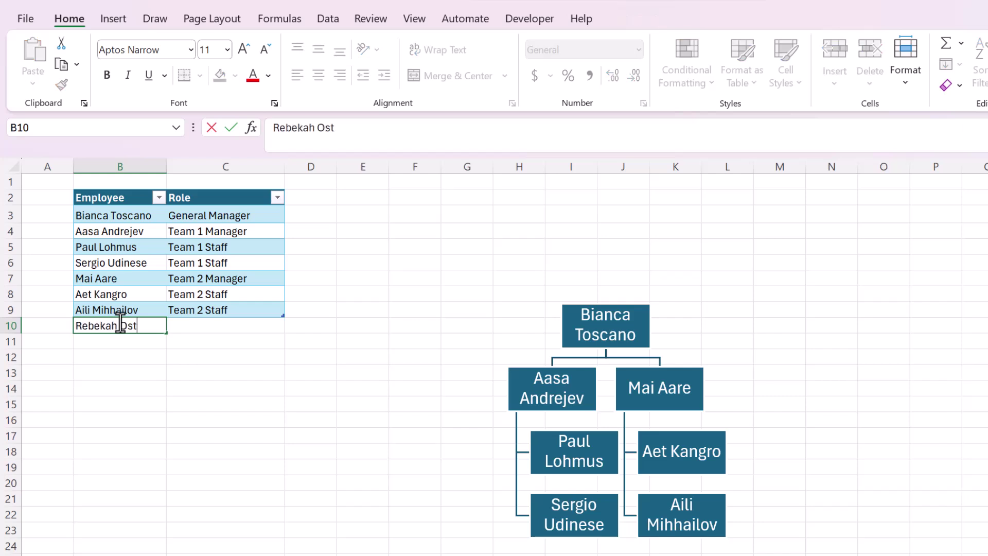
key("Tab")
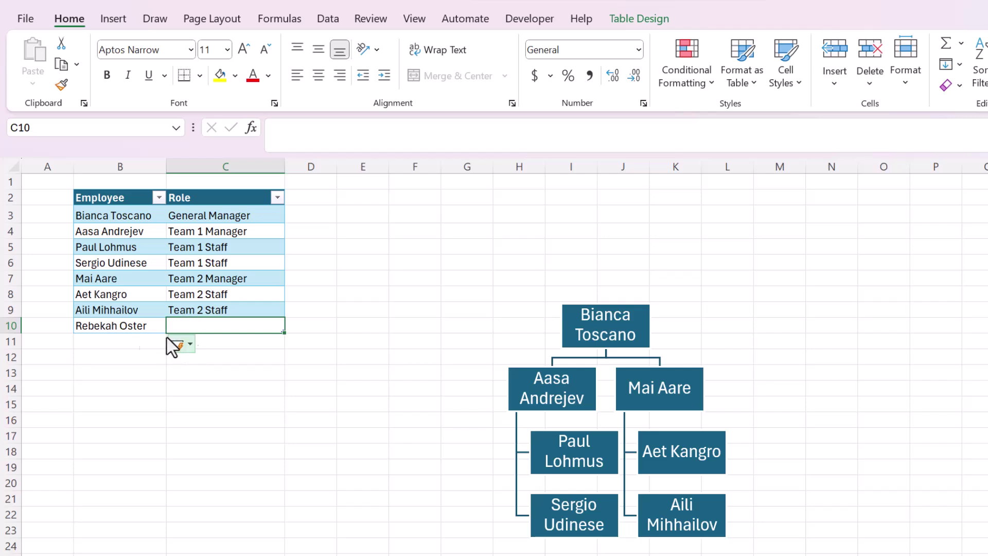
left_click(132, 322)
double_click(141, 326)
left_click_drag(147, 325, 2, 323)
key("ctrl+c")
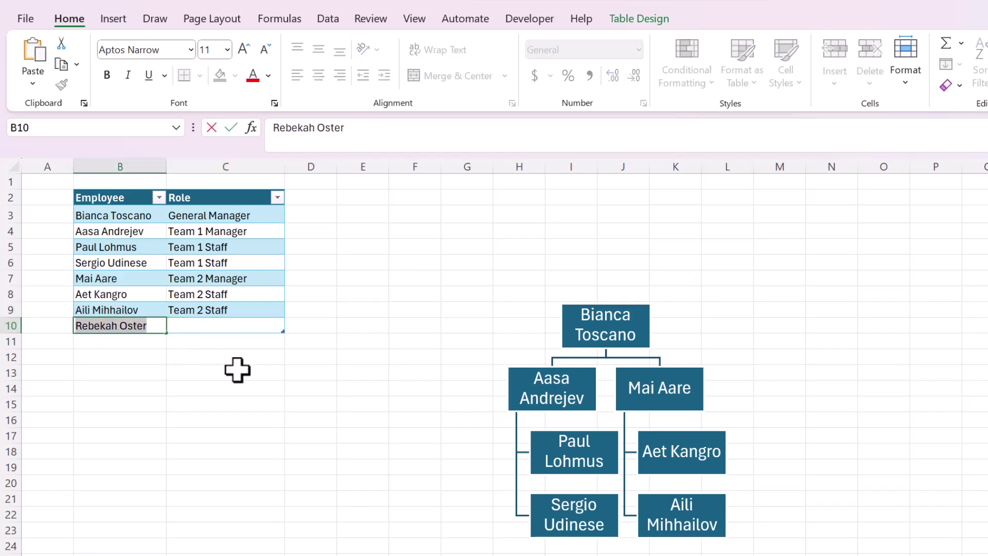
left_click(236, 368)
Step: Paste the new employee as a third box under the team 2 manager
left_click(624, 397)
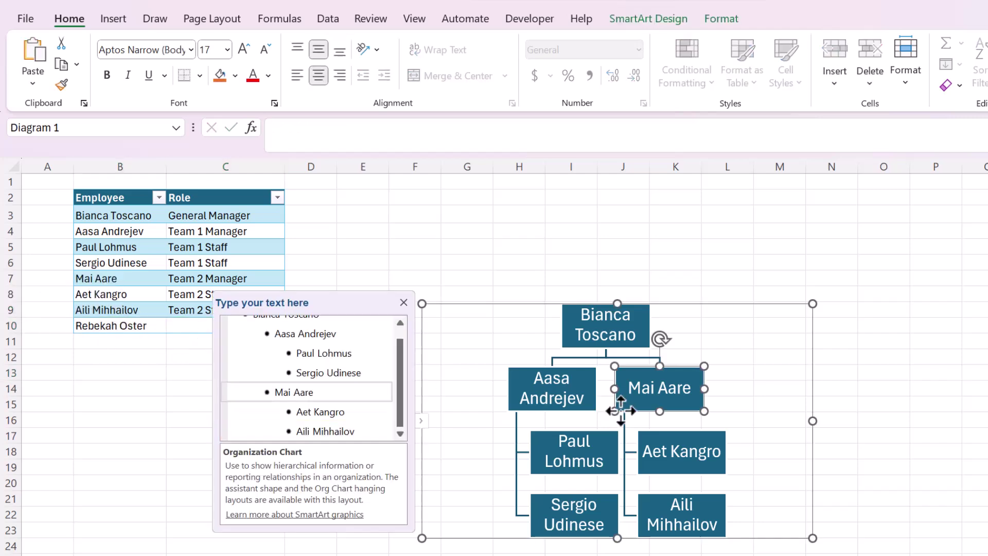
left_click(367, 432)
key("Return")
key("ctrl+v")
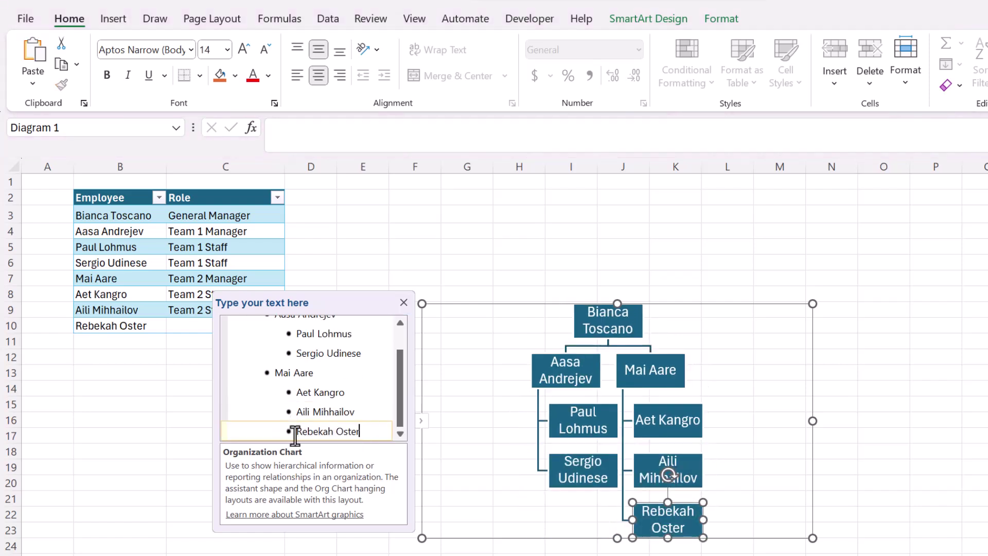
left_click(629, 252)
left_click(496, 364)
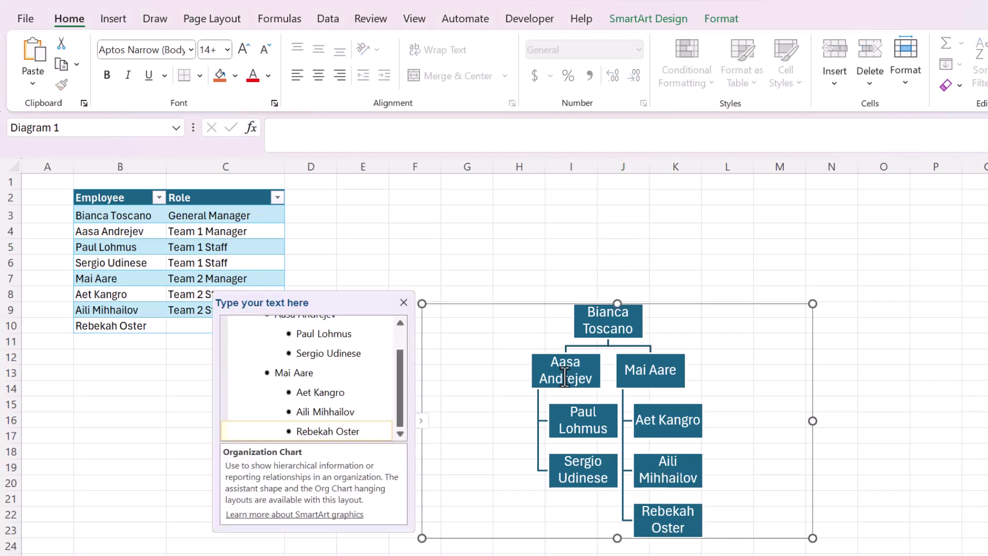
Step: Apply an Accent 5 purple colour scheme to the org chart and enlarge it up and right
left_click(664, 20)
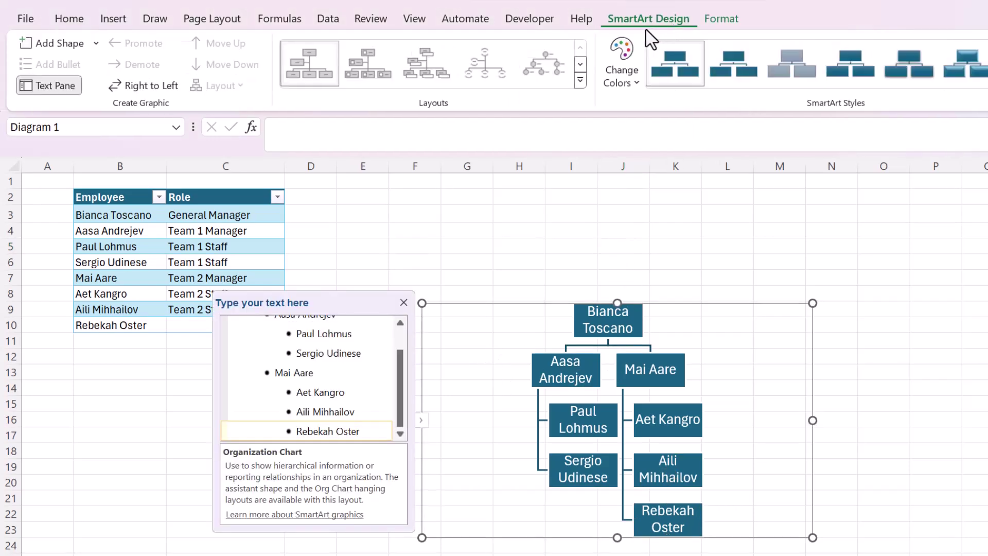
left_click(622, 64)
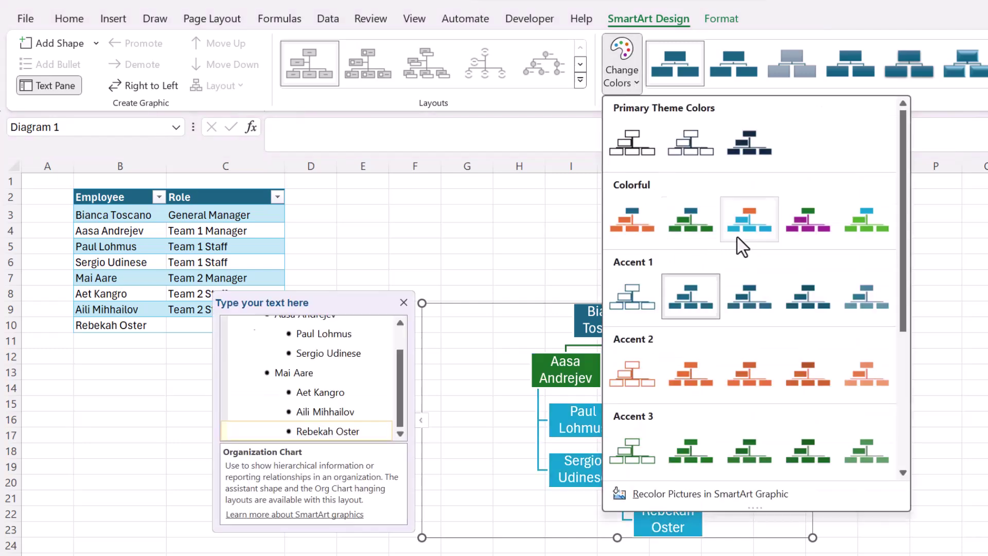
scroll(823, 251, "down", 3)
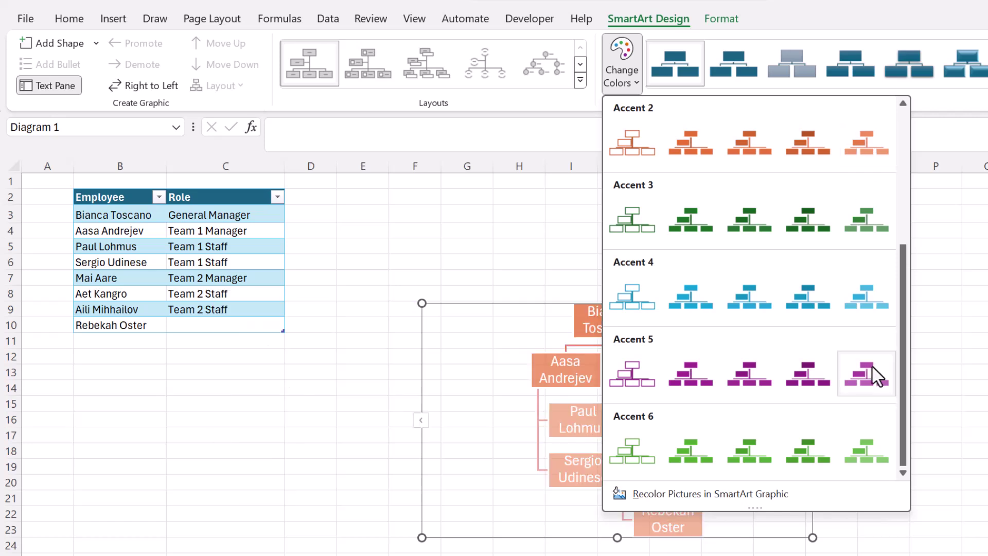
key("Escape")
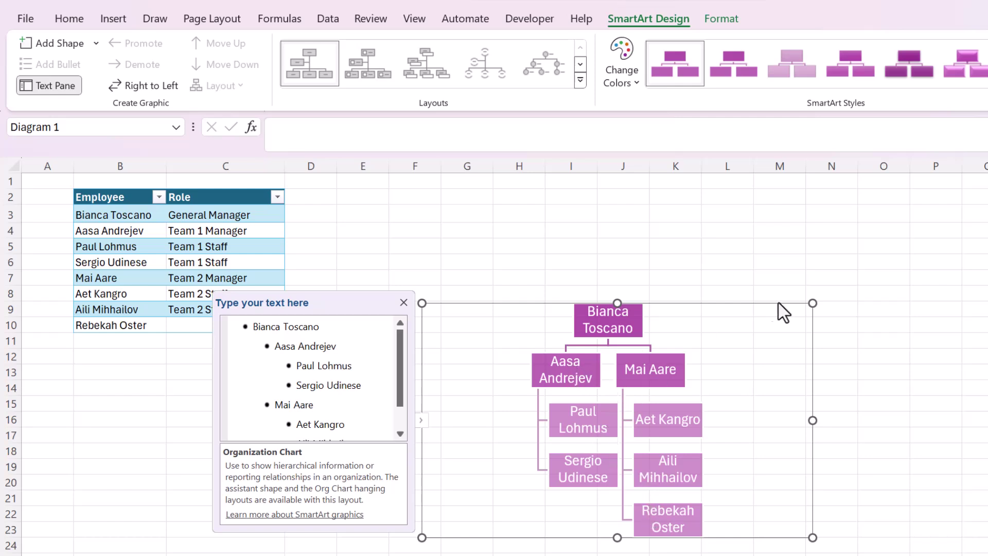
left_click_drag(813, 303, 877, 269)
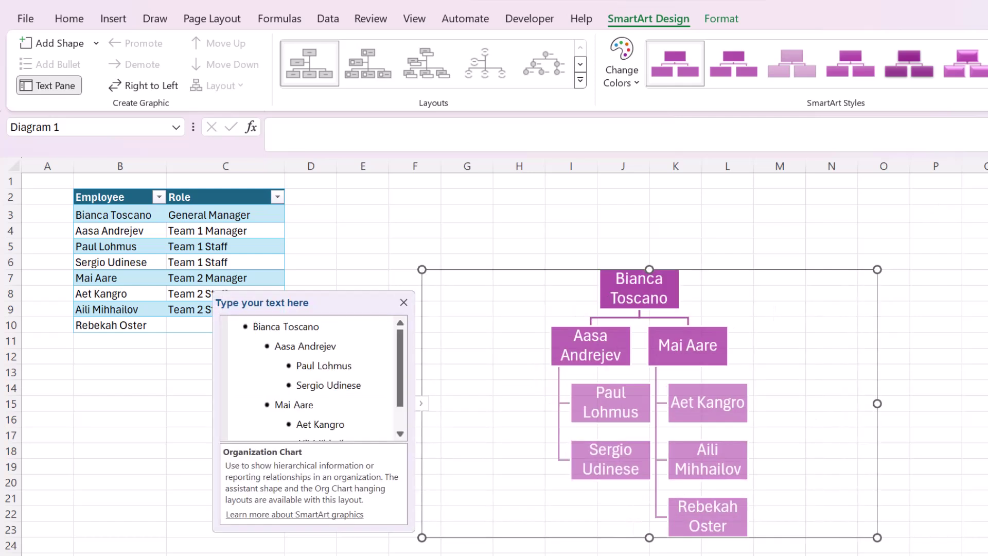
Step: Give the chart boxes a new SmartArt box style and expand the org chart layouts gallery
left_click(986, 80)
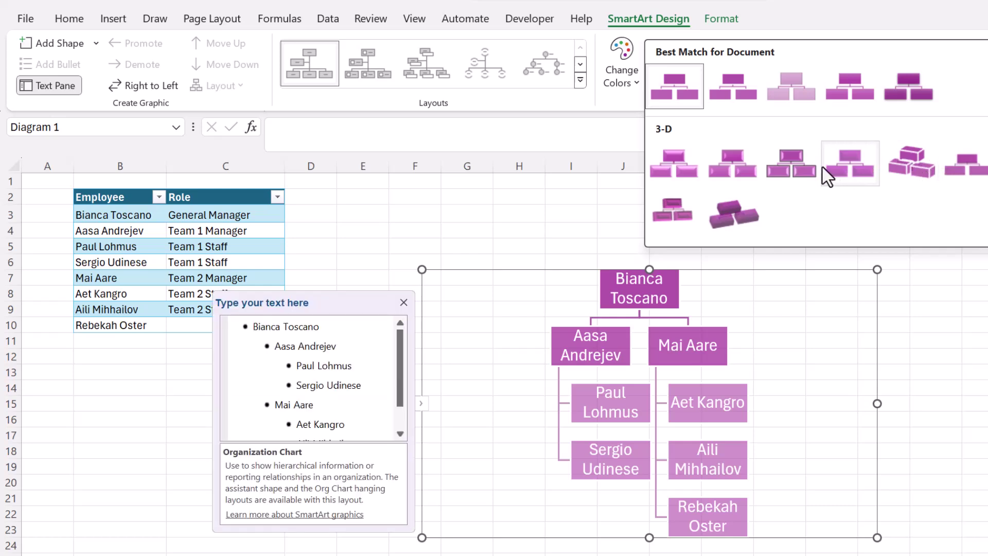
left_click(792, 165)
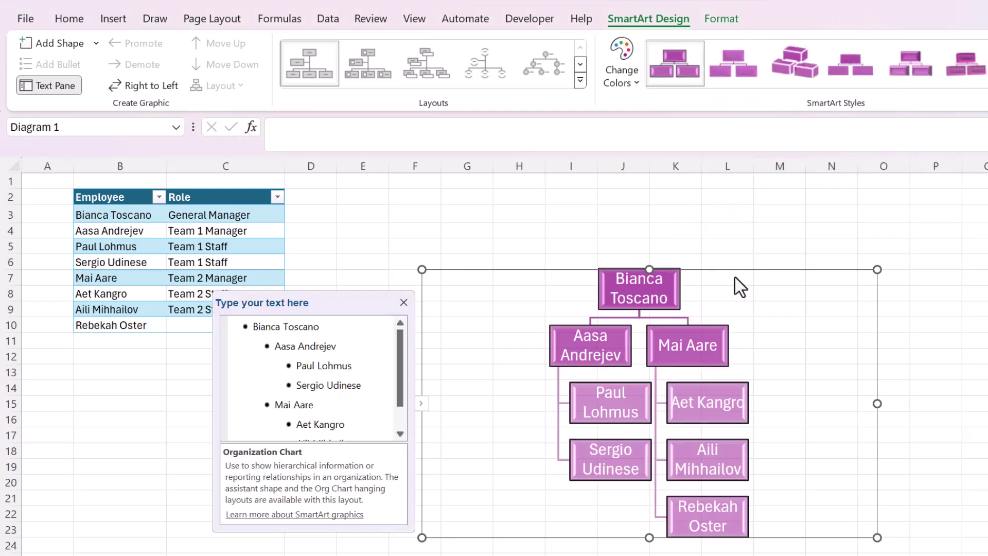
left_click(739, 72)
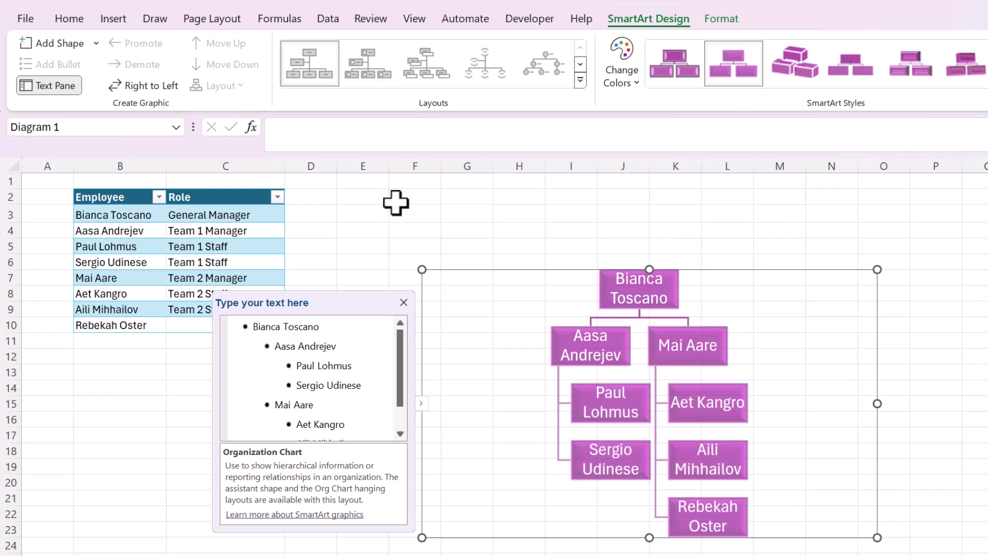
left_click(580, 80)
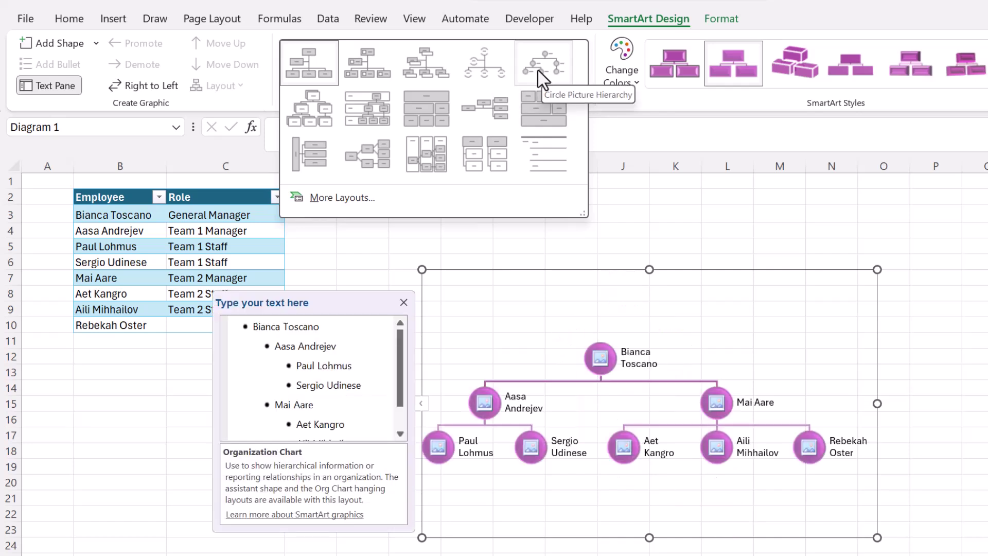
Step: Switch to Picture Organization Chart and insert a portrait from file into the general manager's box
left_click(365, 66)
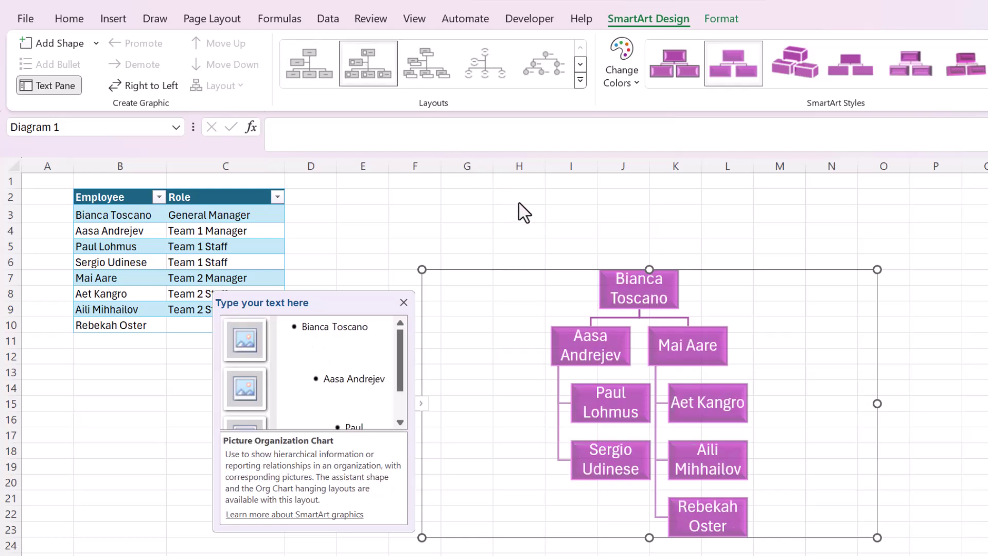
left_click(248, 339)
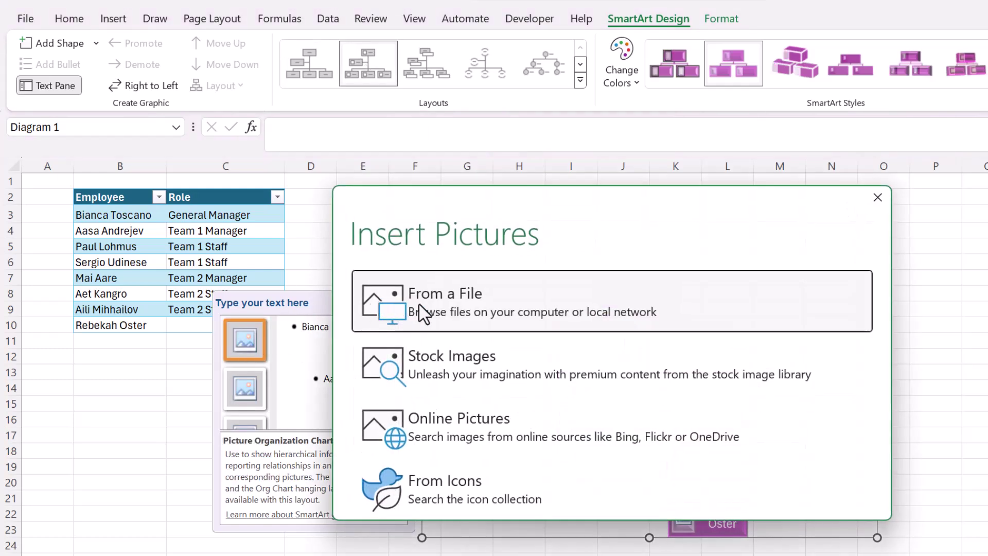
left_click(422, 311)
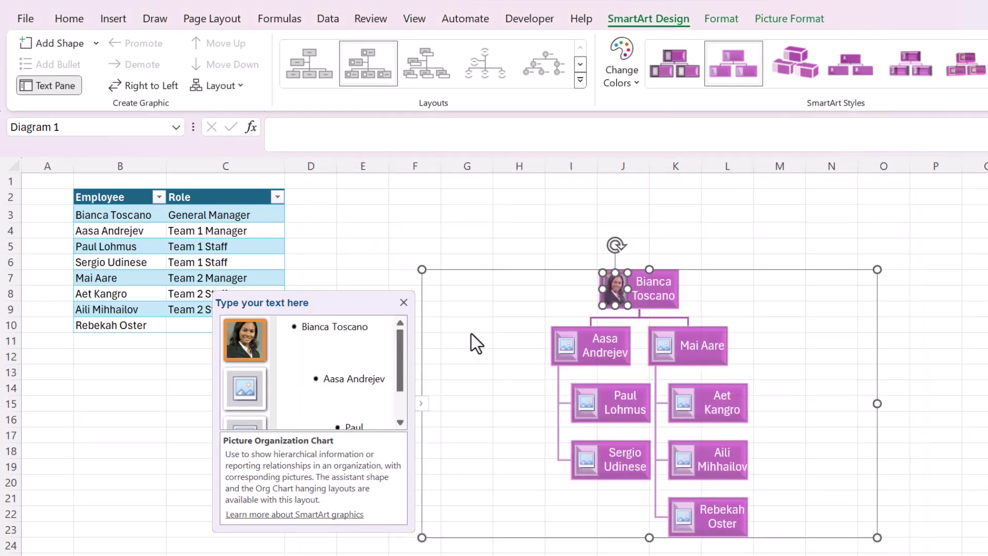
left_click(418, 263)
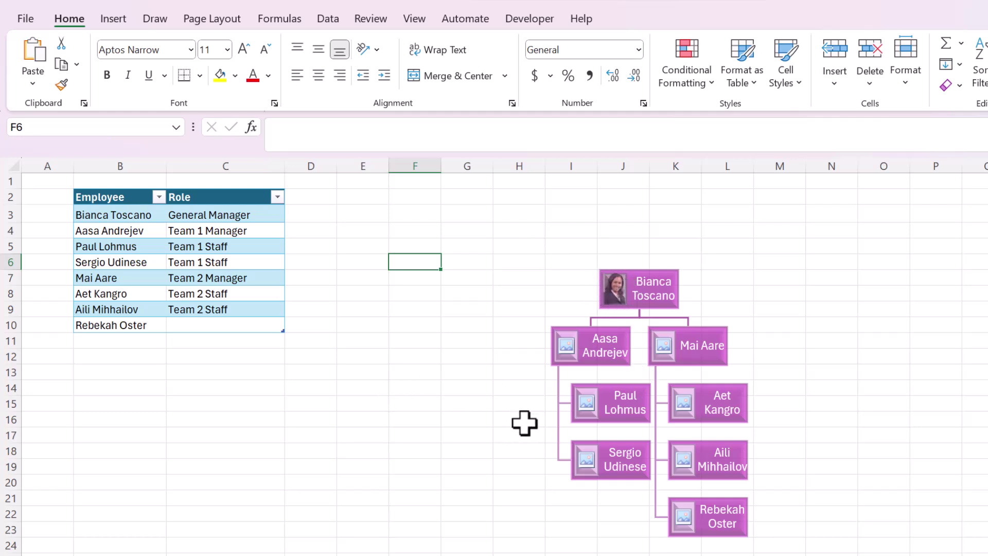
Step: Switch the org chart to the Name and Title Organization Chart layout
left_click(463, 390)
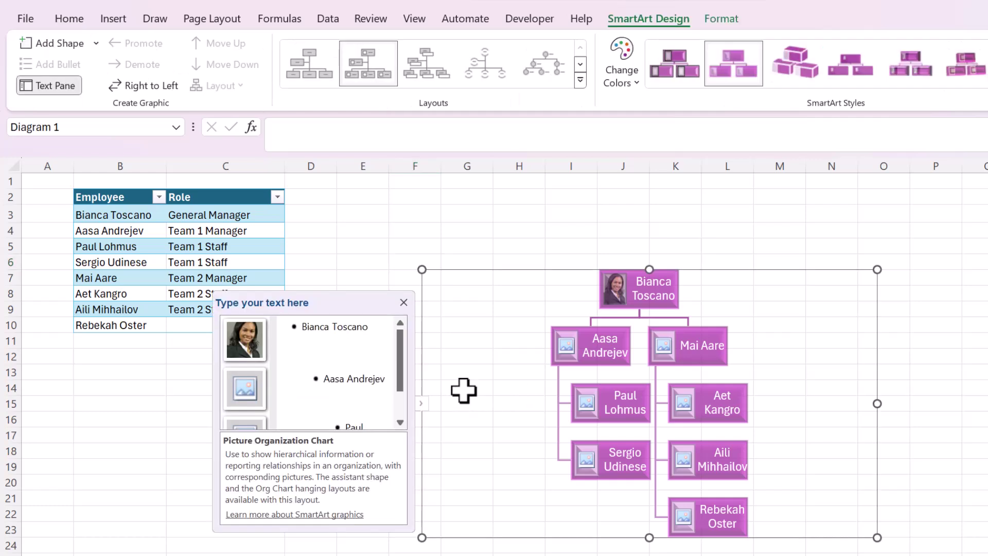
left_click(580, 80)
left_click(409, 69)
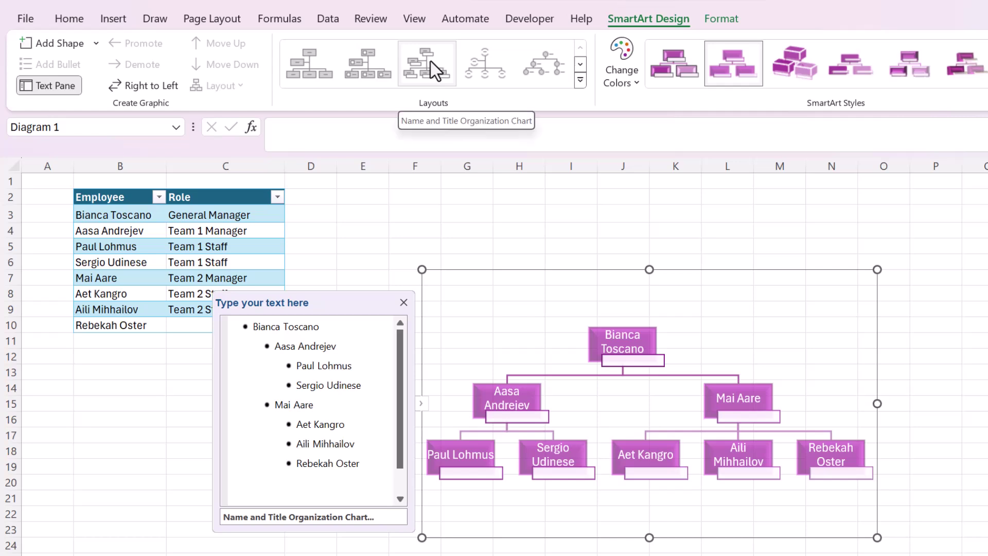
Step: Title the top manager 'General Manager' and move the chart down and left
left_click(613, 362)
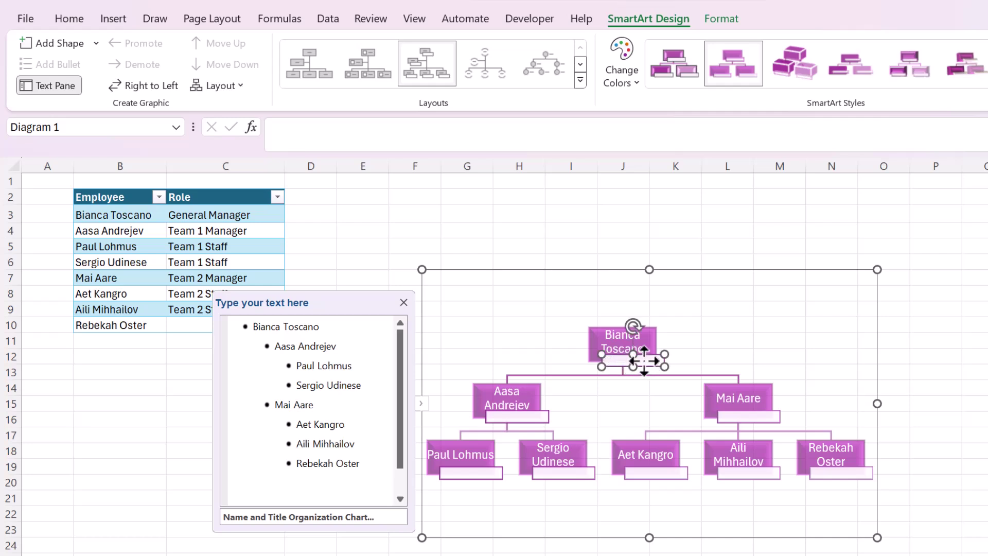
type("Gene")
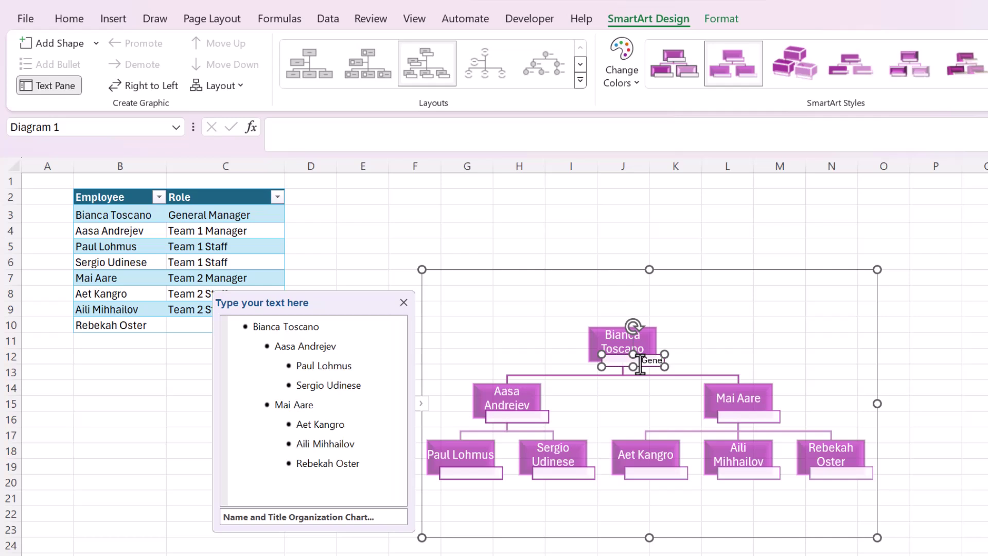
type("ral Manager")
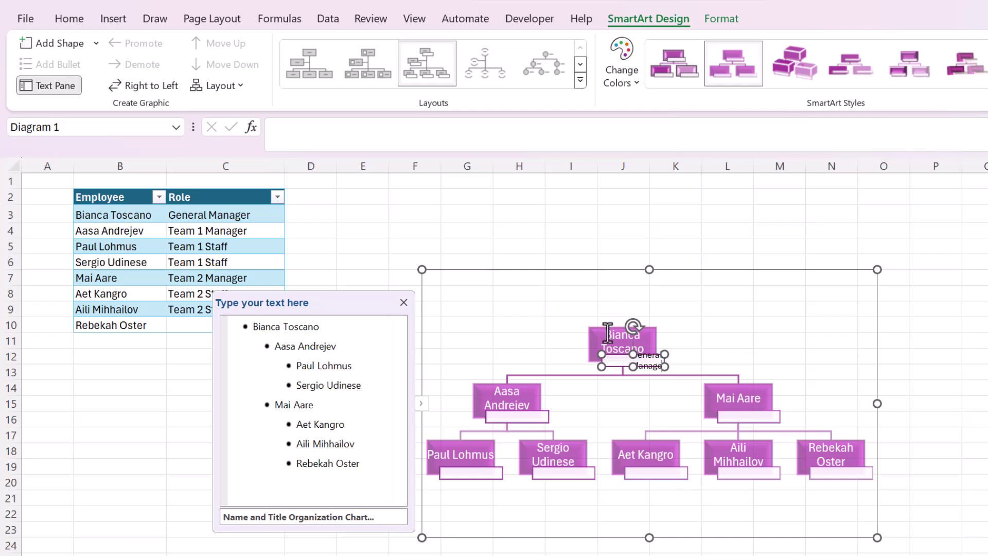
left_click(589, 189)
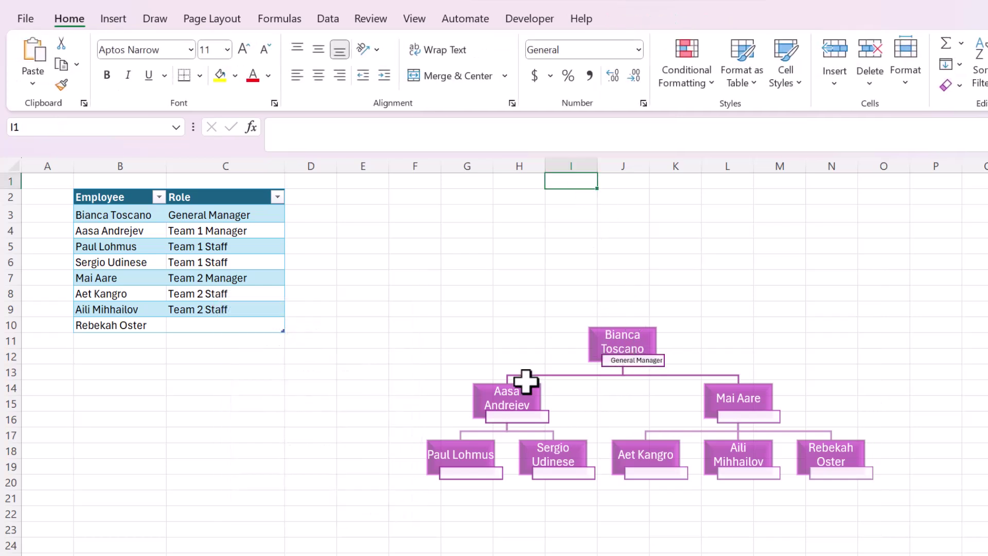
left_click(525, 415)
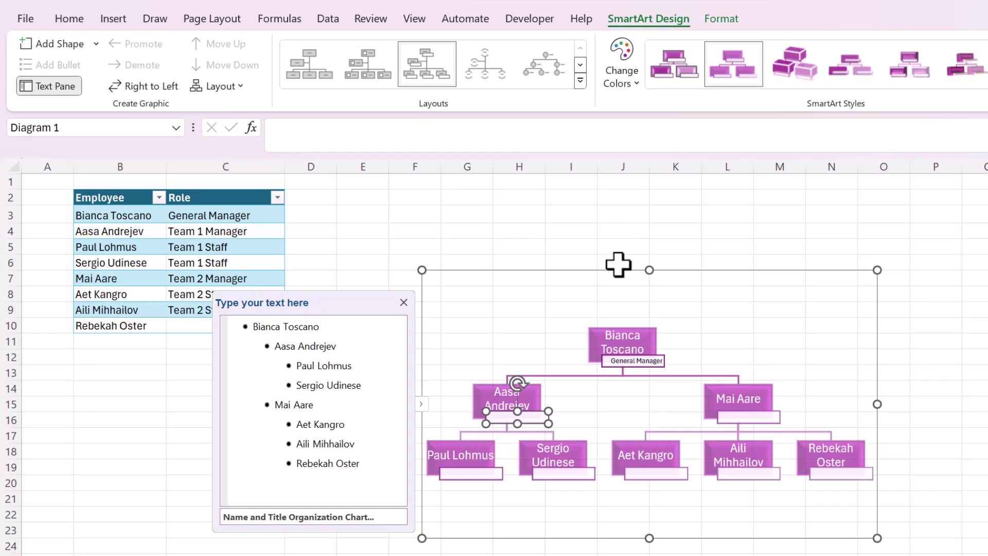
left_click_drag(620, 268, 357, 344)
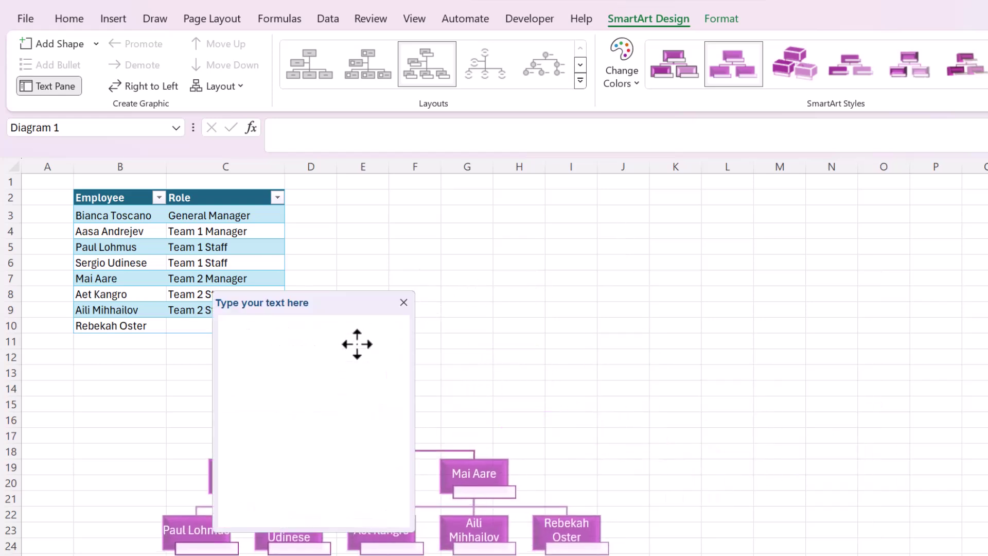
Step: Search the add-ins store for 'visio' and add Microsoft Visio Data Visualizer to the sheet
left_click(404, 304)
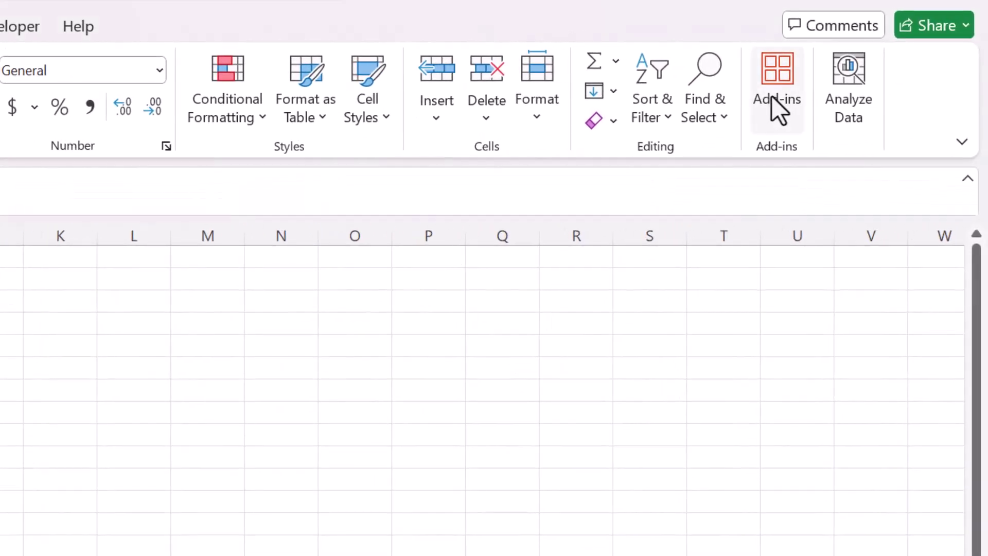
left_click(778, 96)
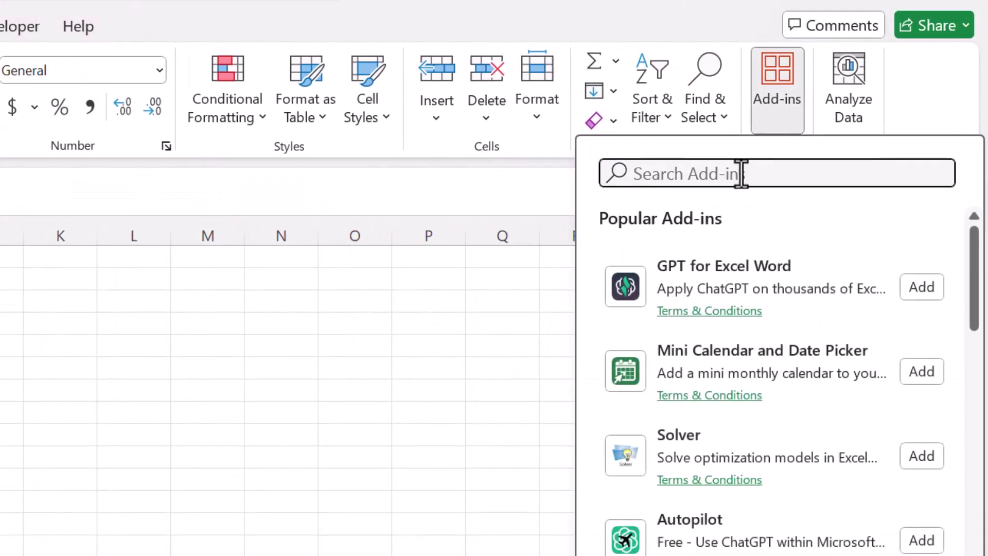
type("visio")
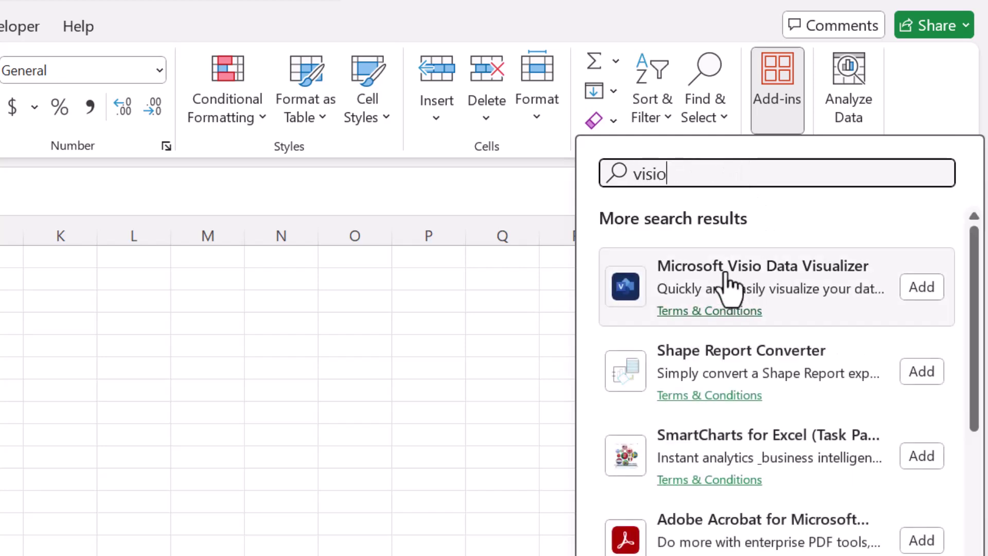
left_click(902, 288)
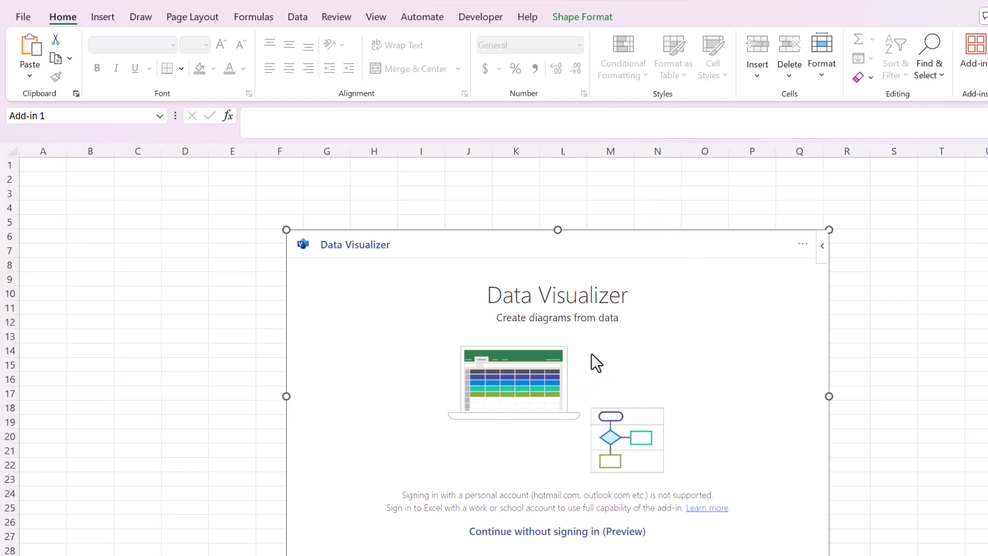
Step: Continue without signing in, make the panel taller, and list the Organization Chart layouts
left_click(520, 532)
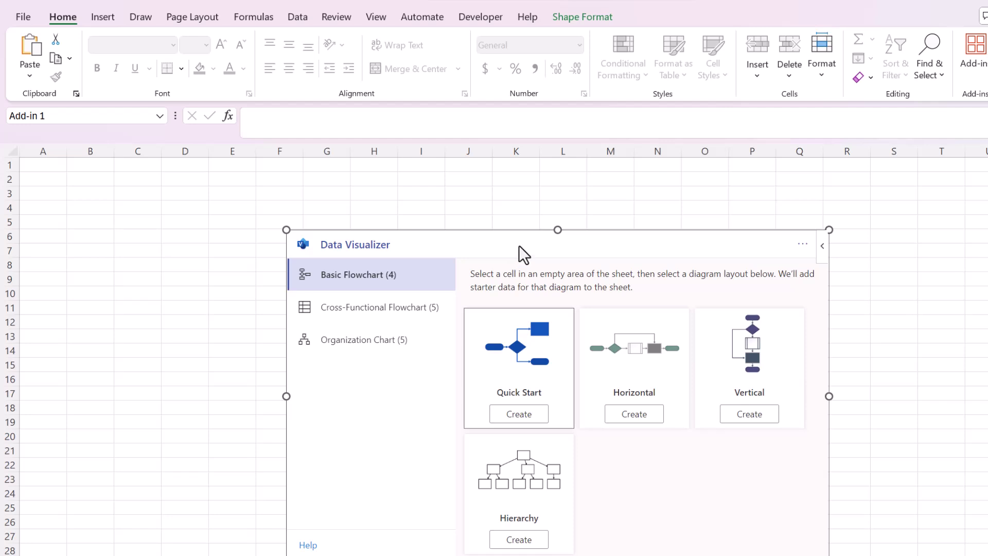
left_click_drag(555, 229, 557, 195)
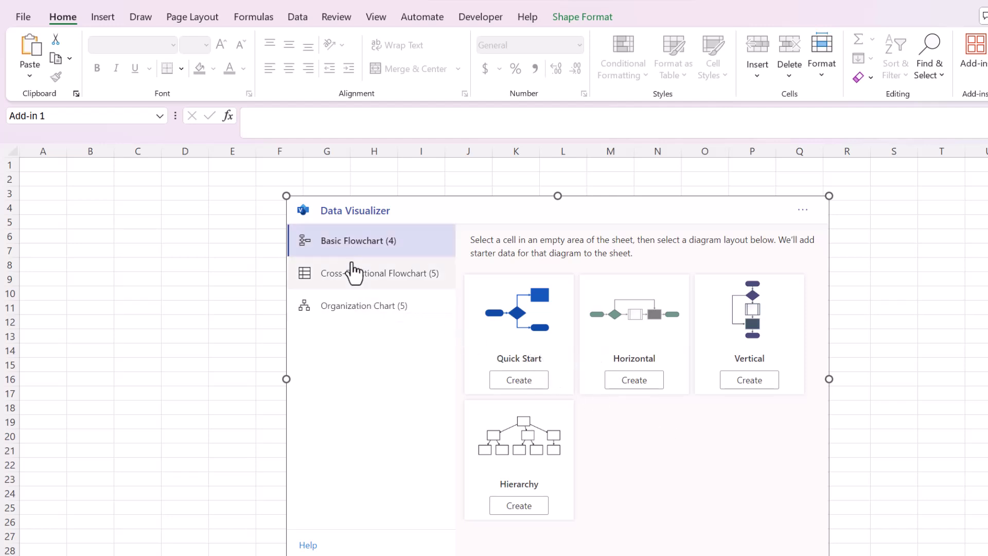
left_click(342, 311)
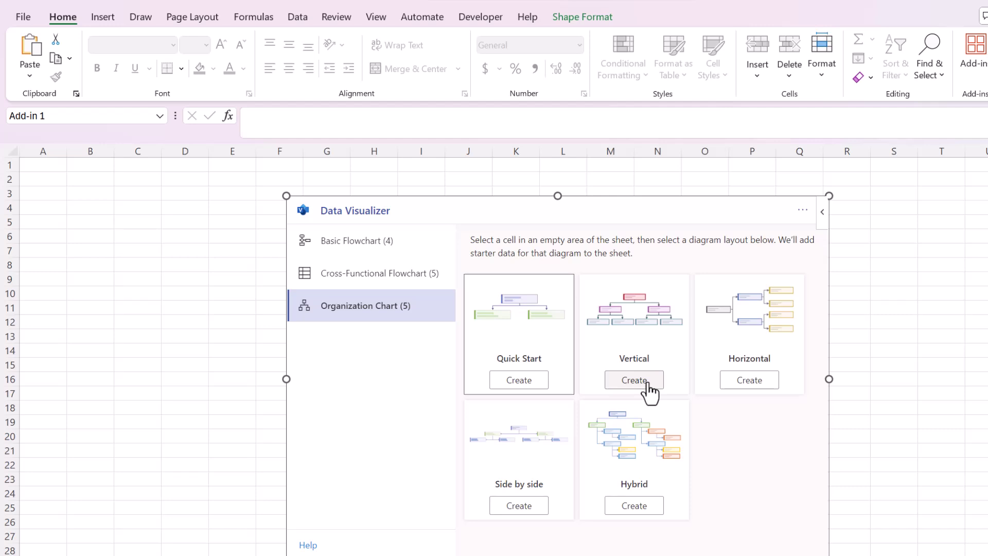
Step: Create the Vertical org chart with its starter employee table in columns A to E
left_click(647, 384)
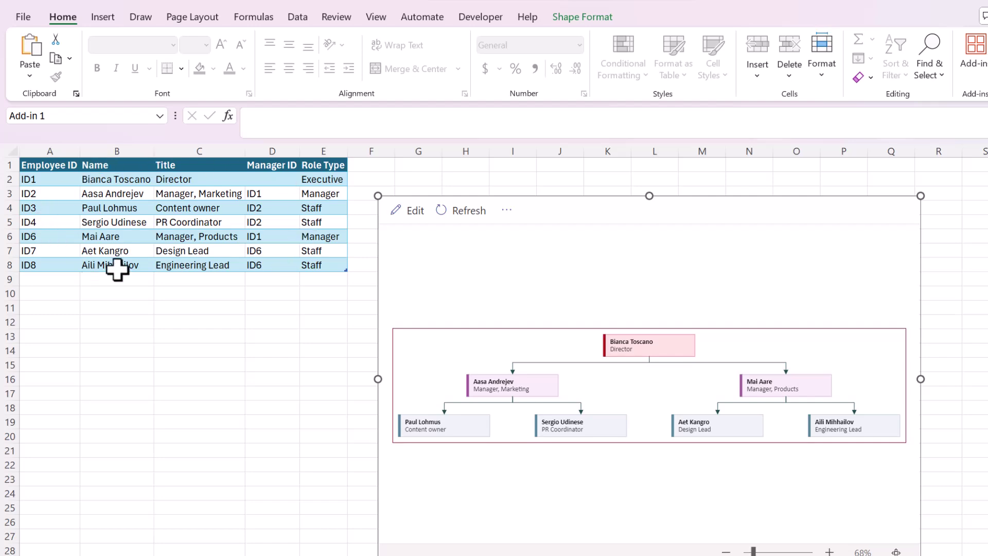
left_click(199, 364)
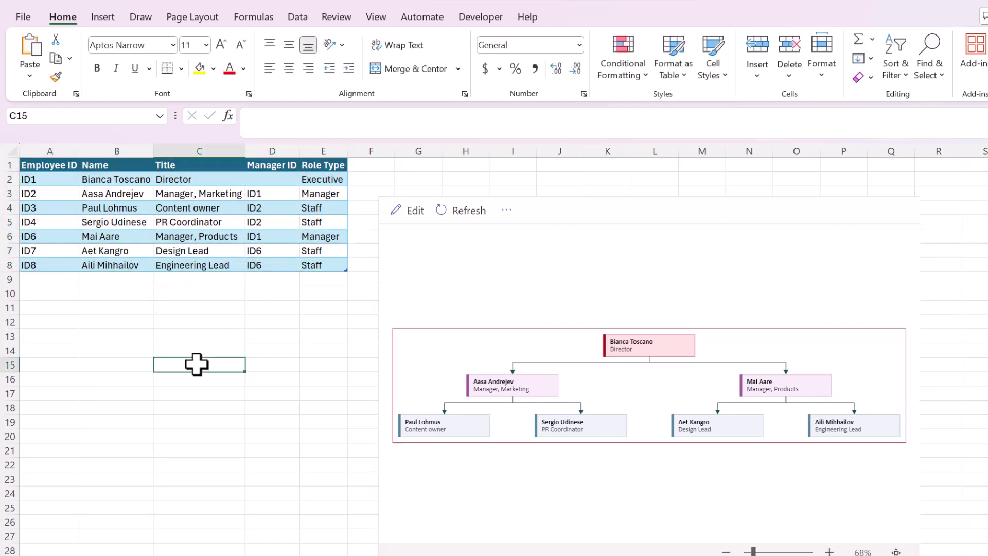
left_click(132, 339)
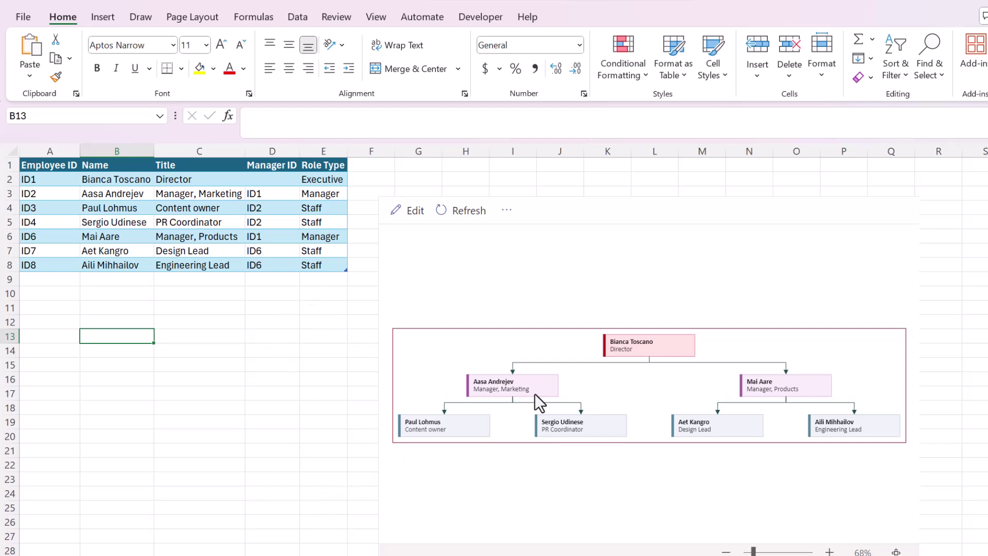
left_click(33, 165)
left_click(39, 179)
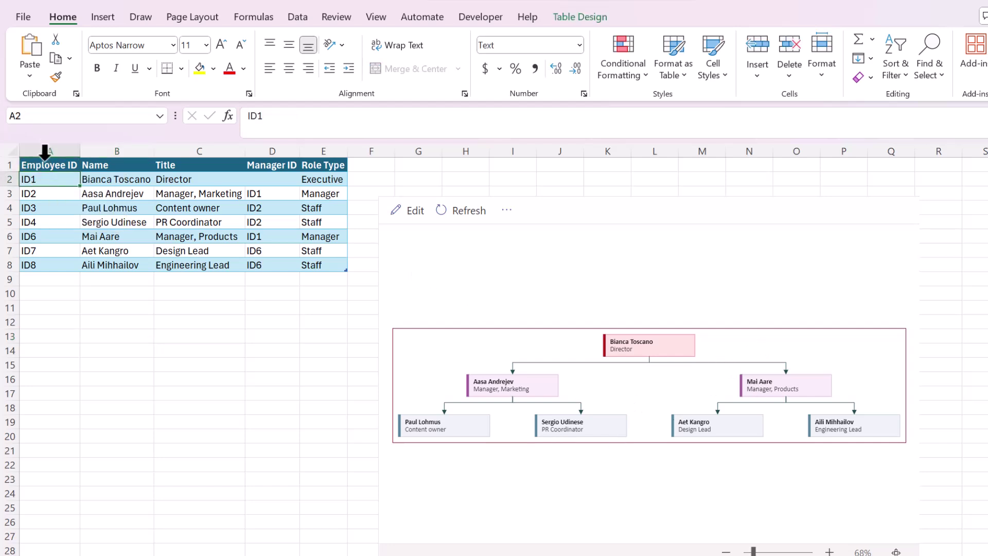
left_click(46, 164)
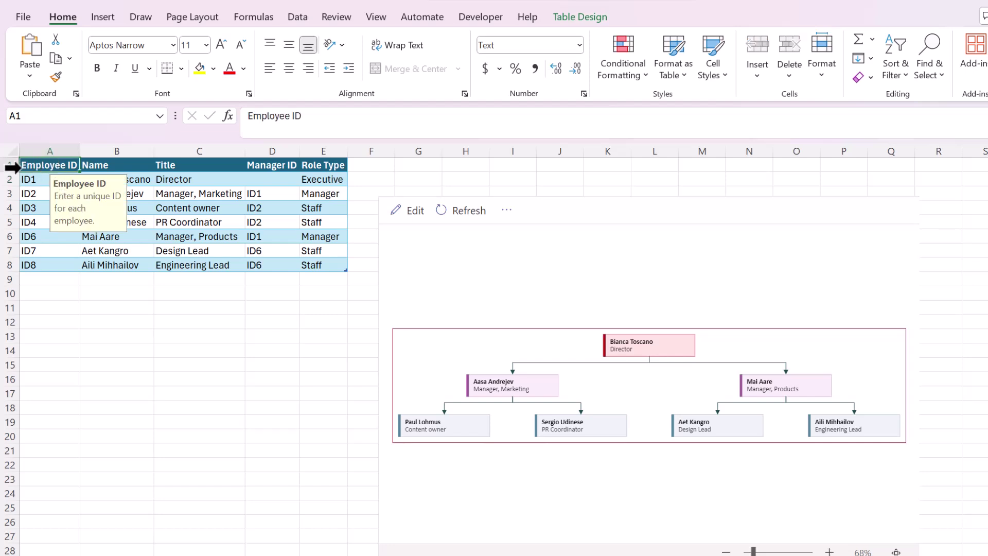
left_click(96, 164)
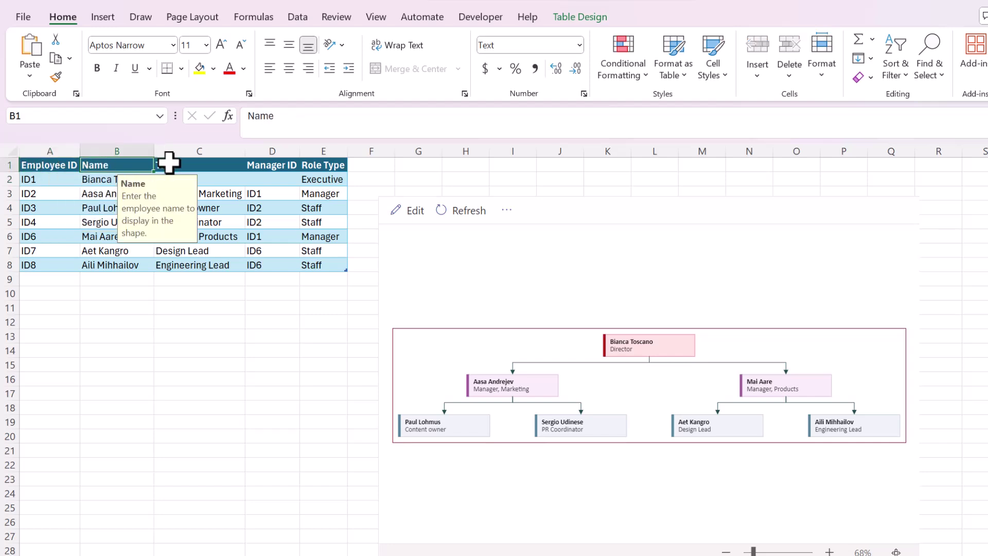
left_click(168, 163)
left_click(271, 165)
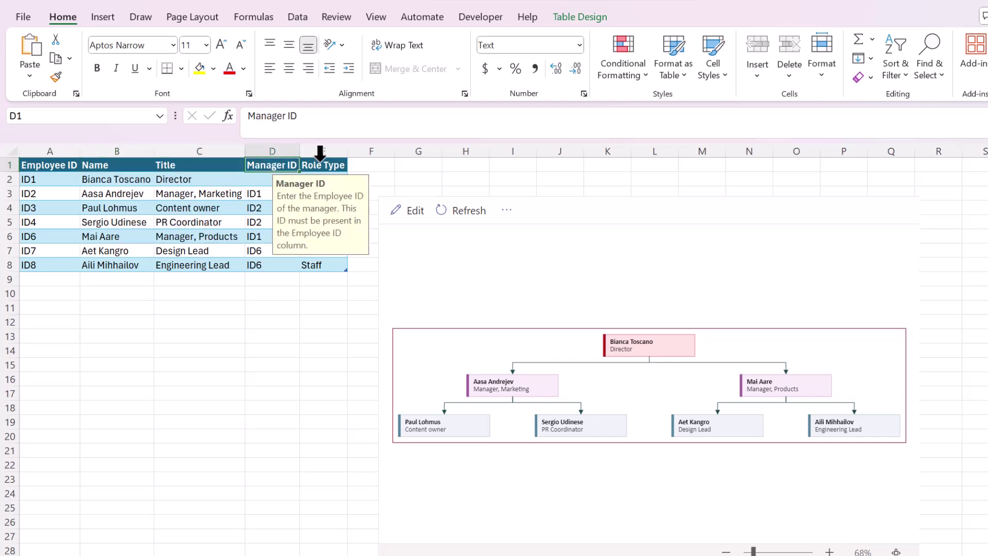
left_click(321, 165)
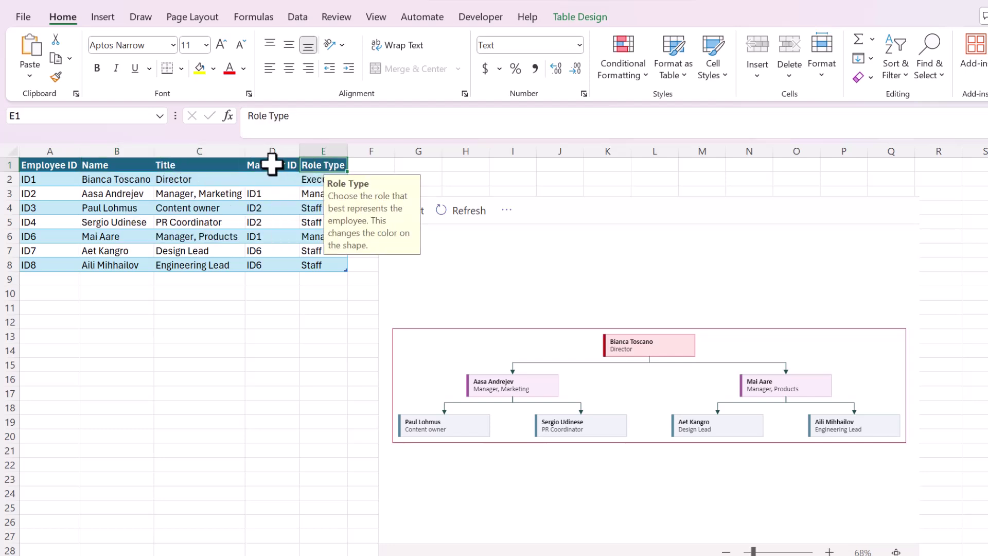
left_click(53, 165)
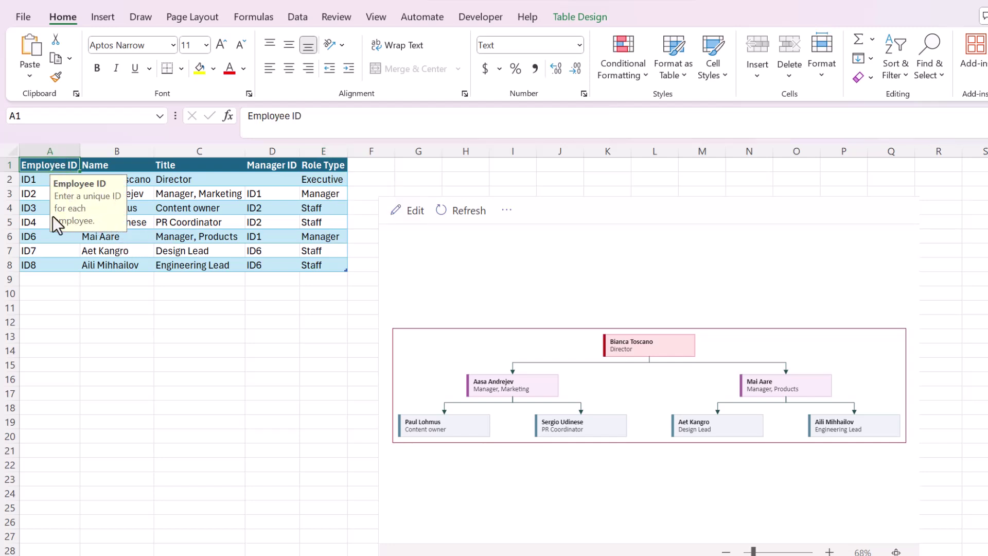
left_click(34, 194)
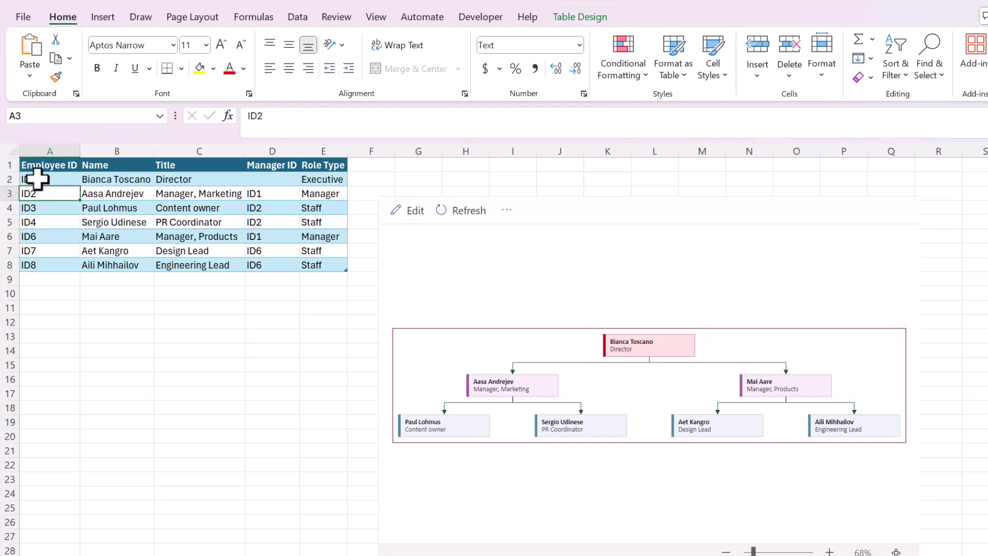
left_click_drag(37, 185, 116, 266)
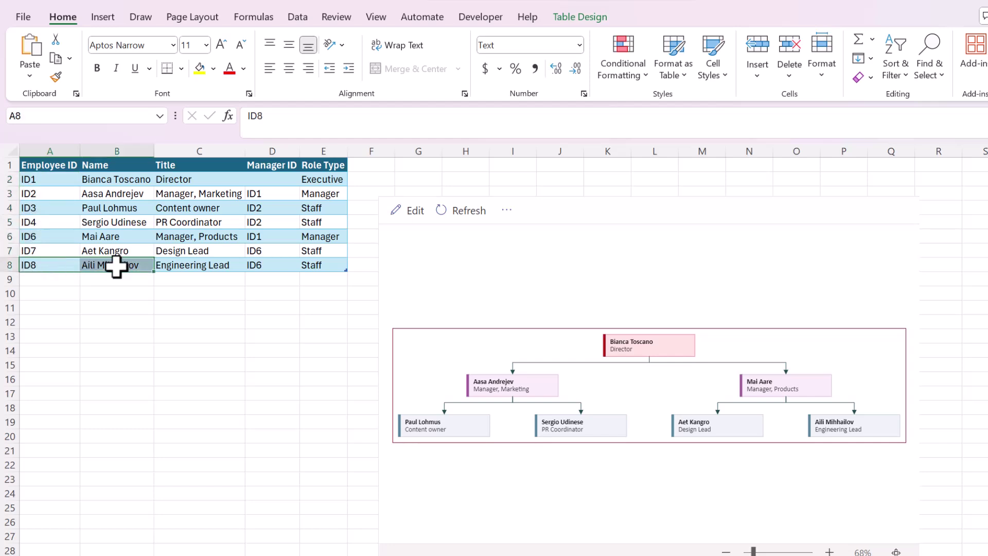
left_click(103, 181)
left_click(104, 165)
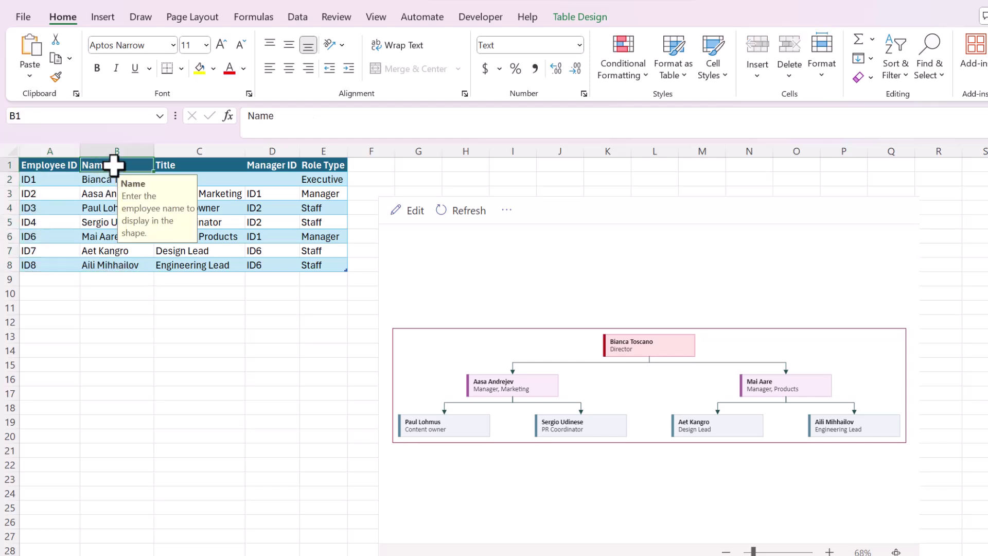
left_click(179, 165)
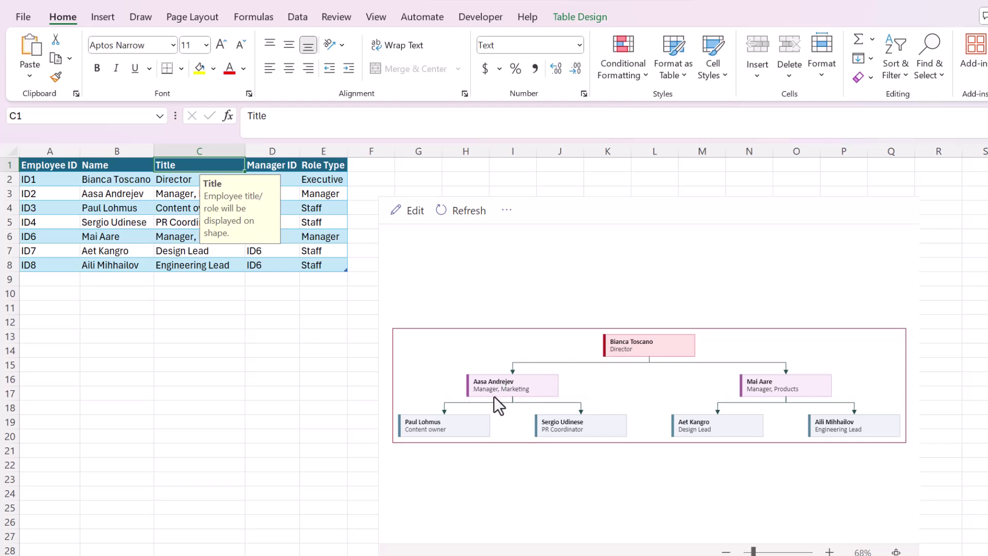
left_click(286, 308)
left_click(274, 165)
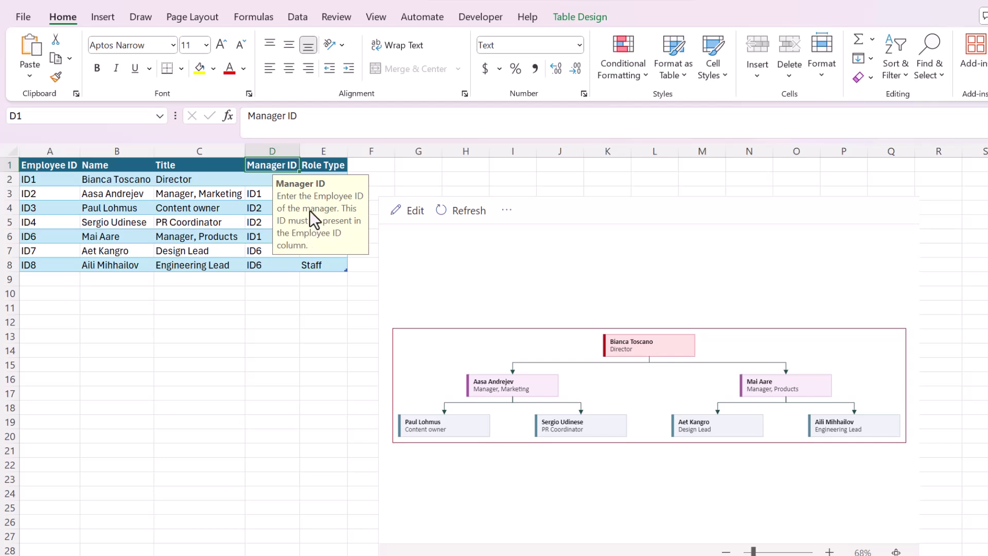
left_click(173, 189)
left_click(106, 192)
left_click(49, 194)
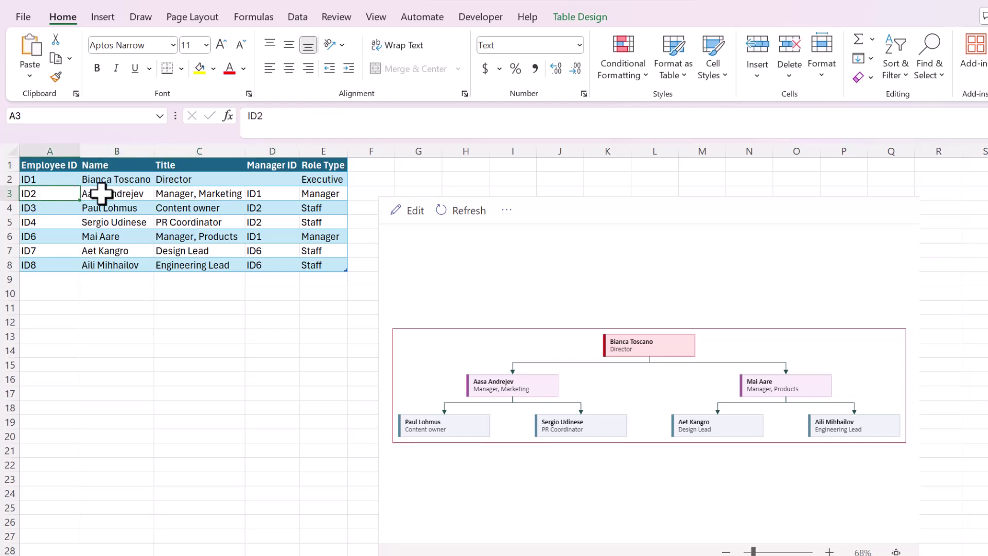
left_click(287, 193)
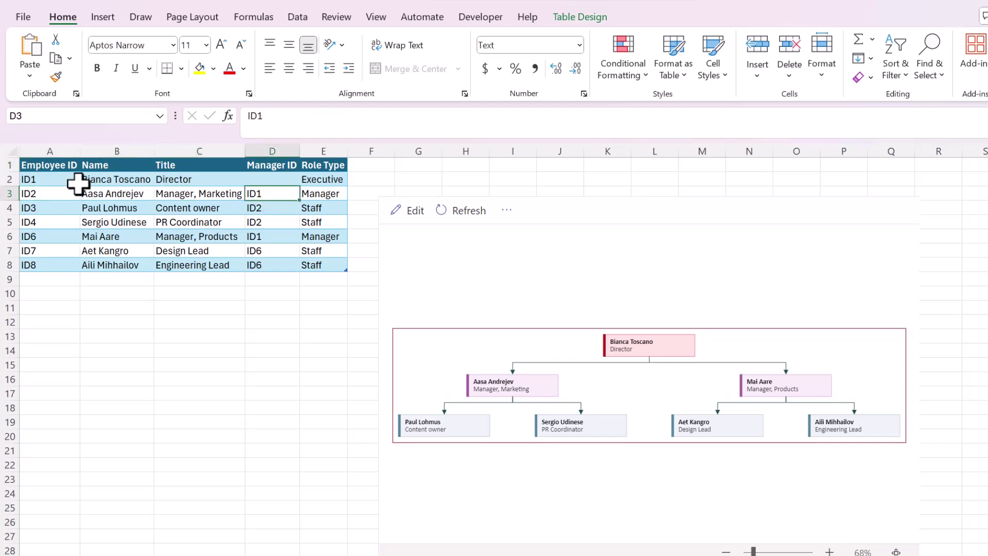
left_click(53, 181)
left_click(9, 179)
left_click(256, 191)
Step: Review the Role Type choices, set row 4 to Manager, and refresh the chart
left_click(335, 181)
left_click(354, 179)
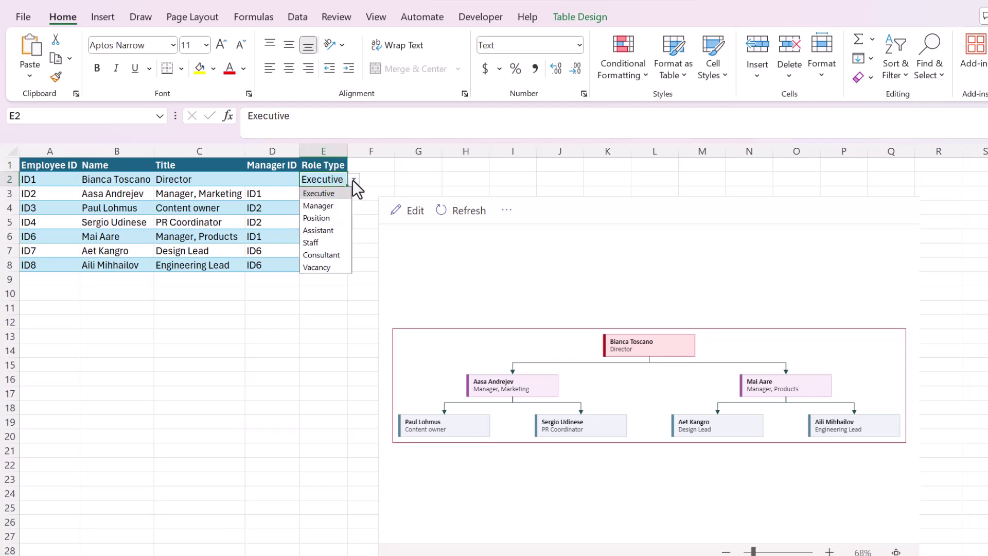
left_click(272, 227)
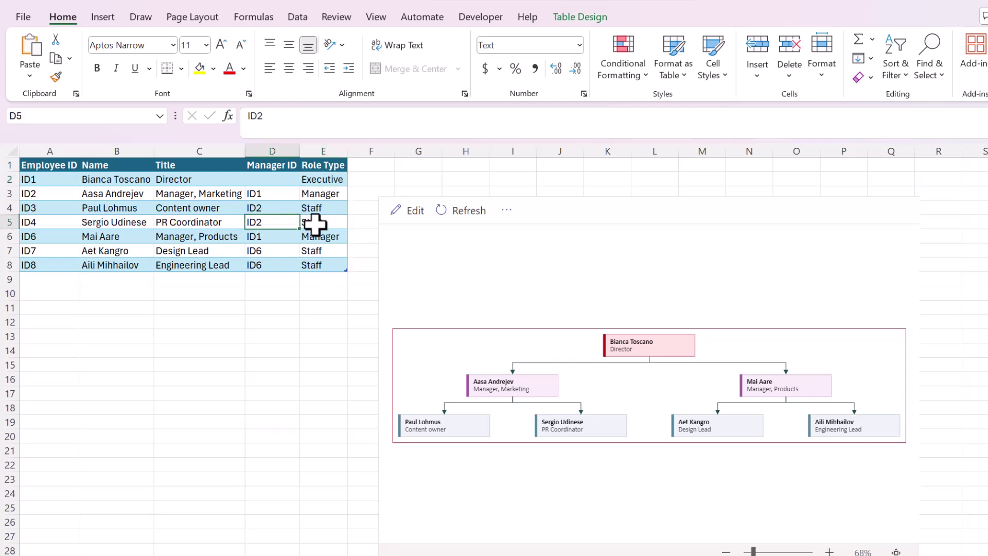
left_click(309, 237)
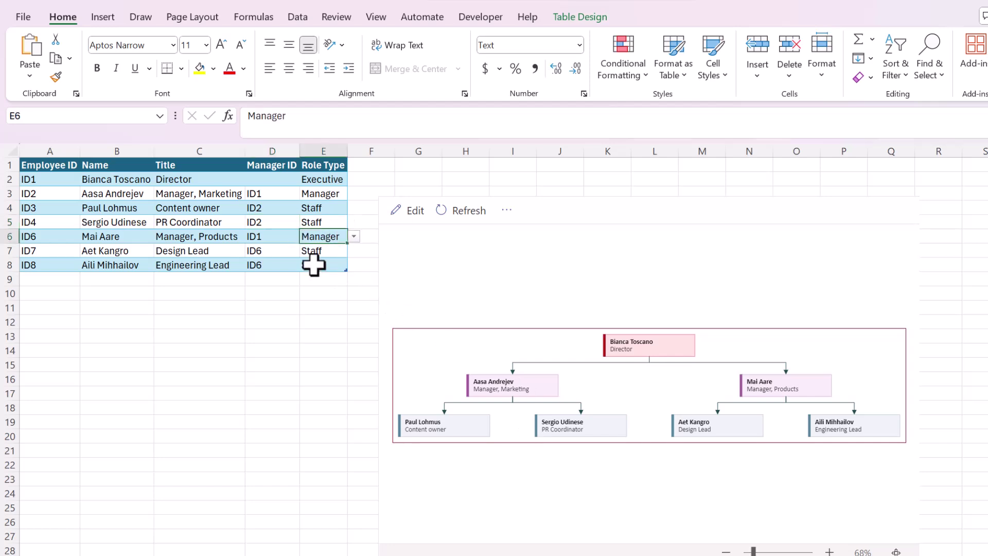
left_click(327, 195)
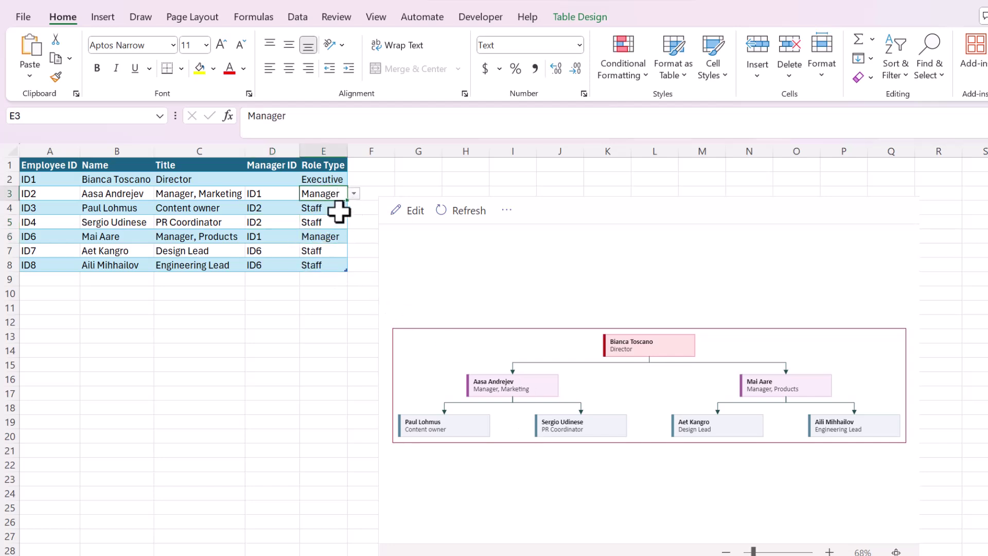
left_click(342, 210)
left_click(354, 208)
left_click(337, 234)
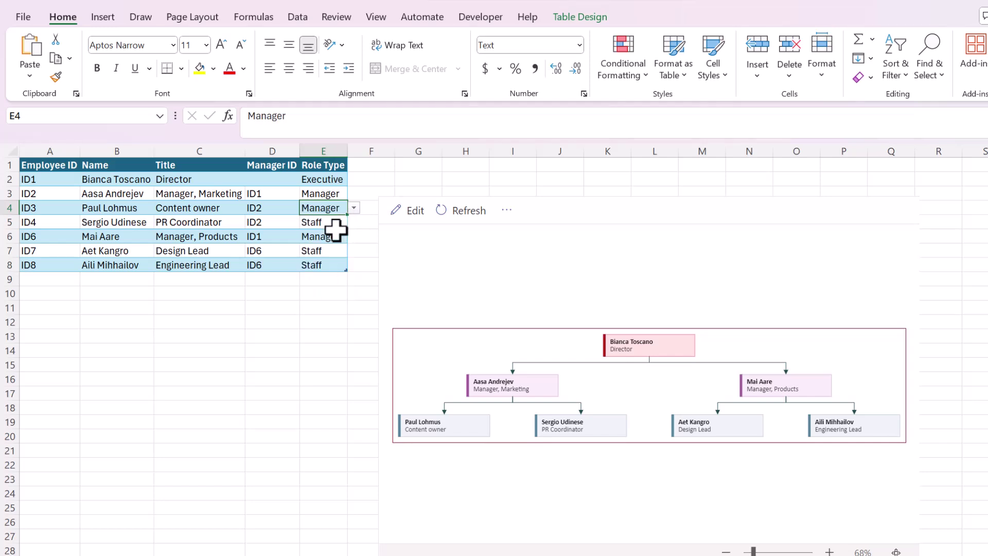
left_click(438, 215)
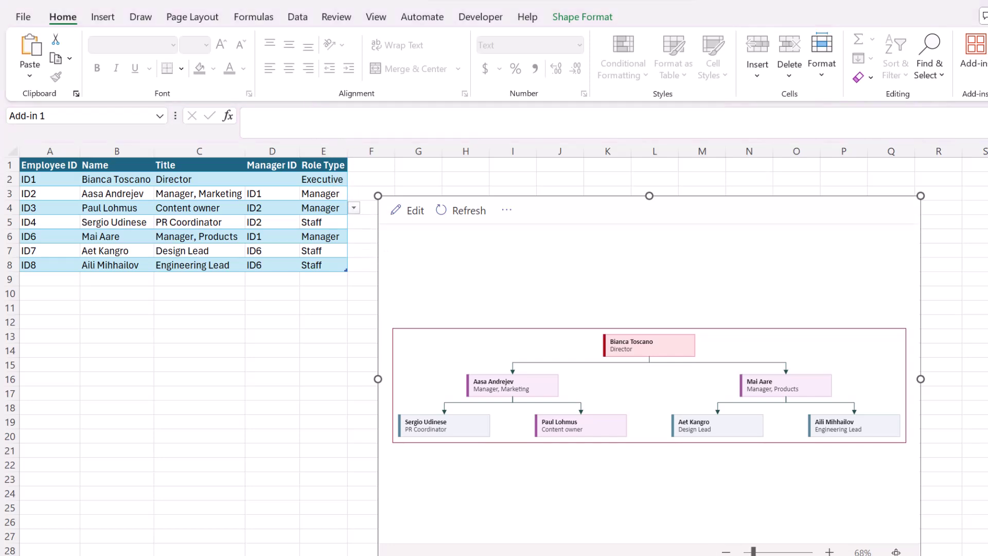
Step: Change ID3's Role Type in cell E4 to Staff
key("Escape")
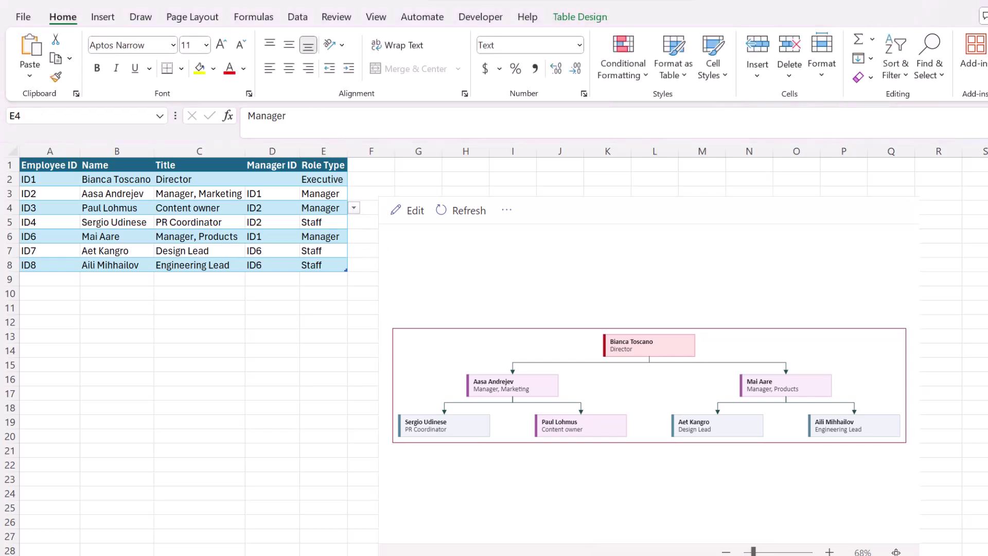
left_click(354, 208)
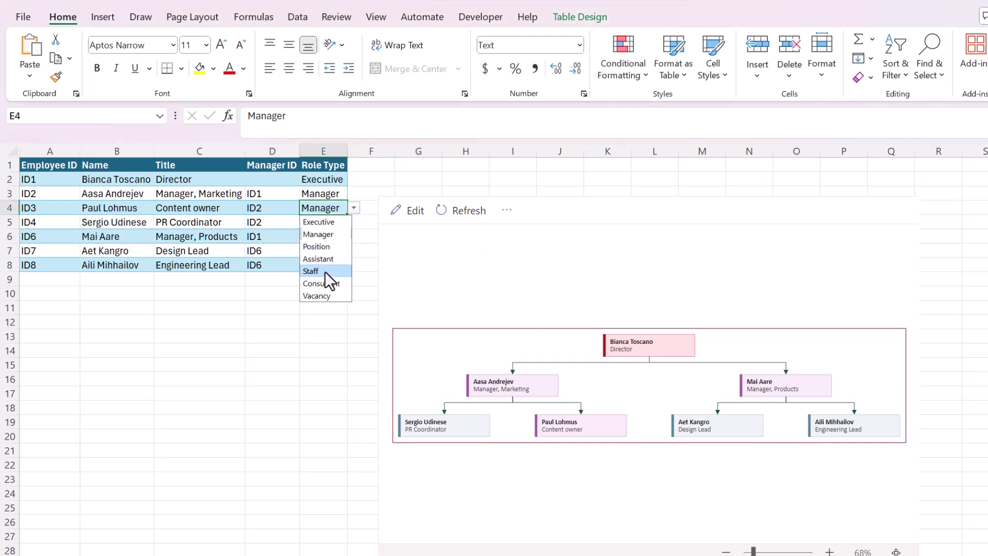
left_click(325, 270)
left_click(120, 281)
Step: Enter row 9 for ID9: employee name, Engineering Lead title filled down, and manager ID6
left_click(64, 280)
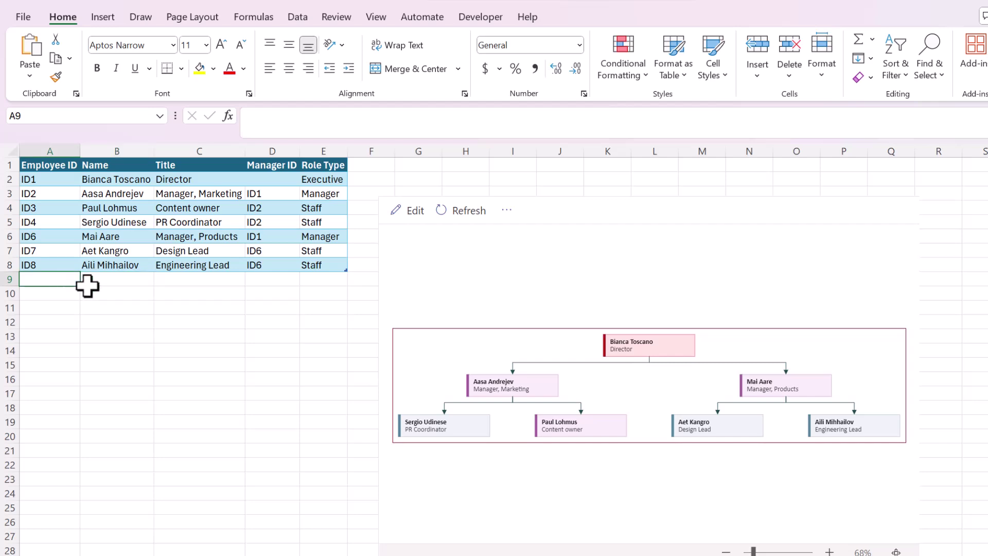
type("ID9")
key("Tab")
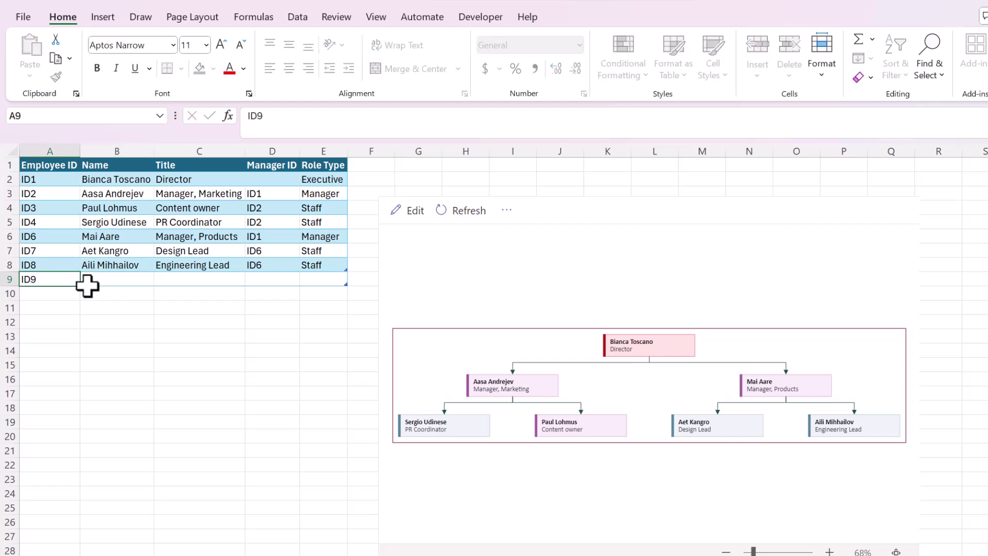
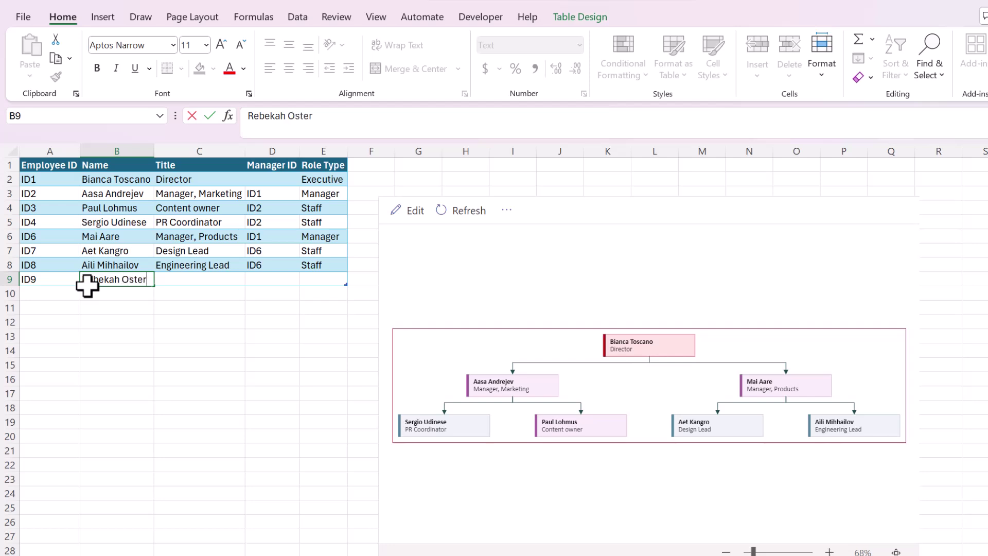
key("Tab")
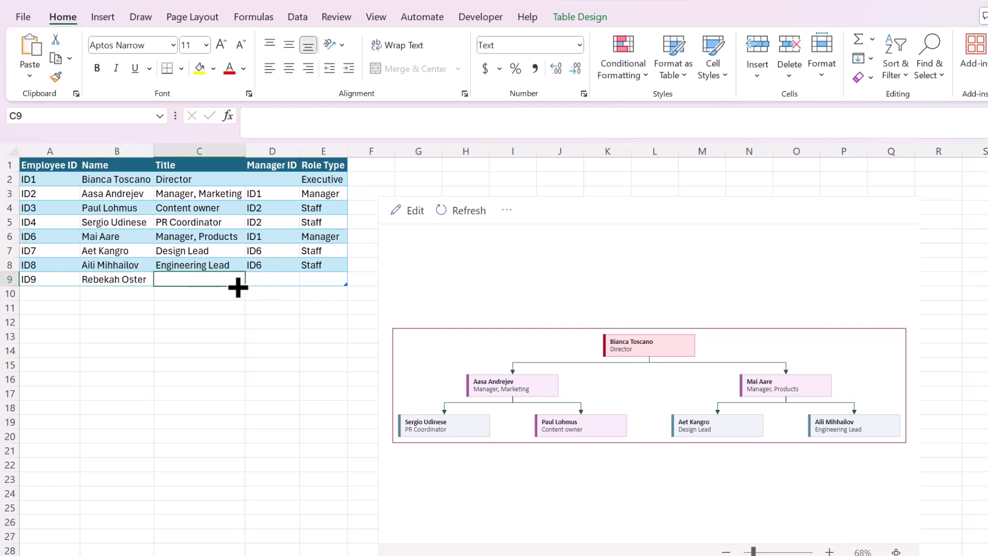
key("ctrl+d")
left_click(273, 280)
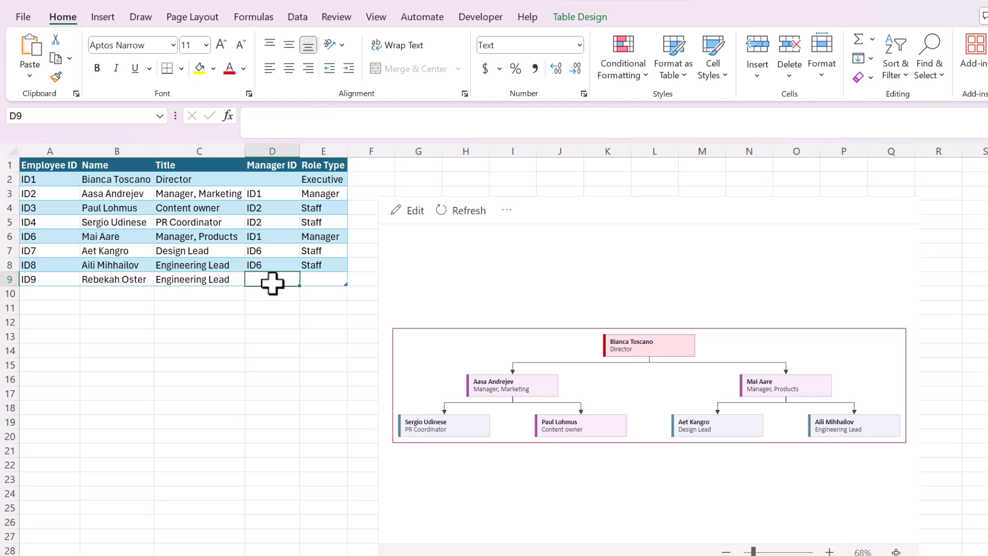
type("ID6")
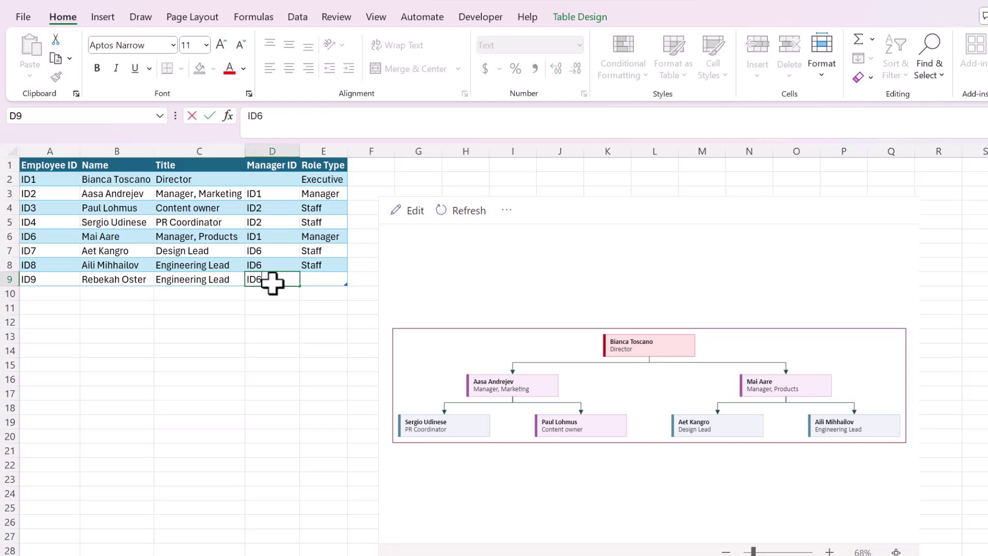
key("Tab")
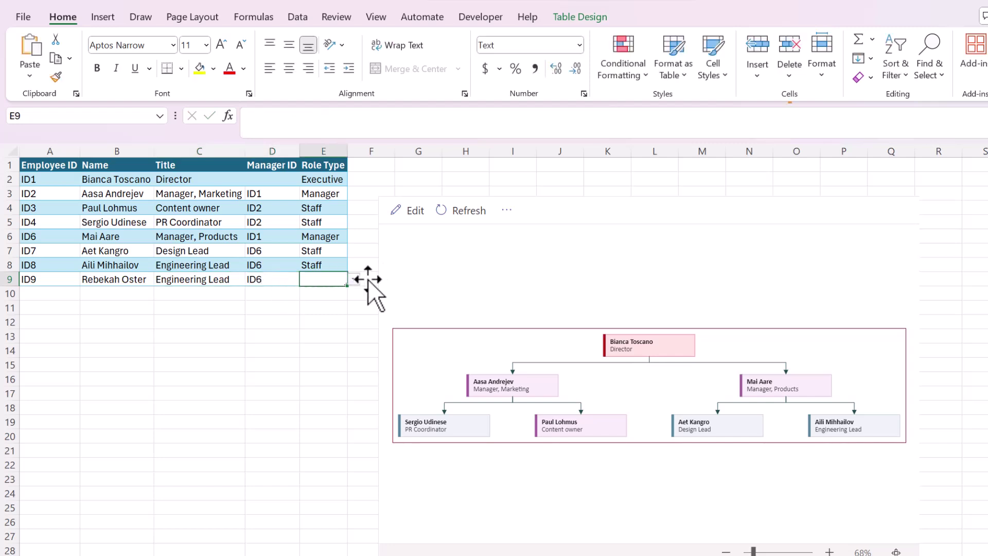
Step: Set ID9's Role Type to Consultant, widen column E, and refresh the org chart
left_click(354, 280)
left_click(329, 356)
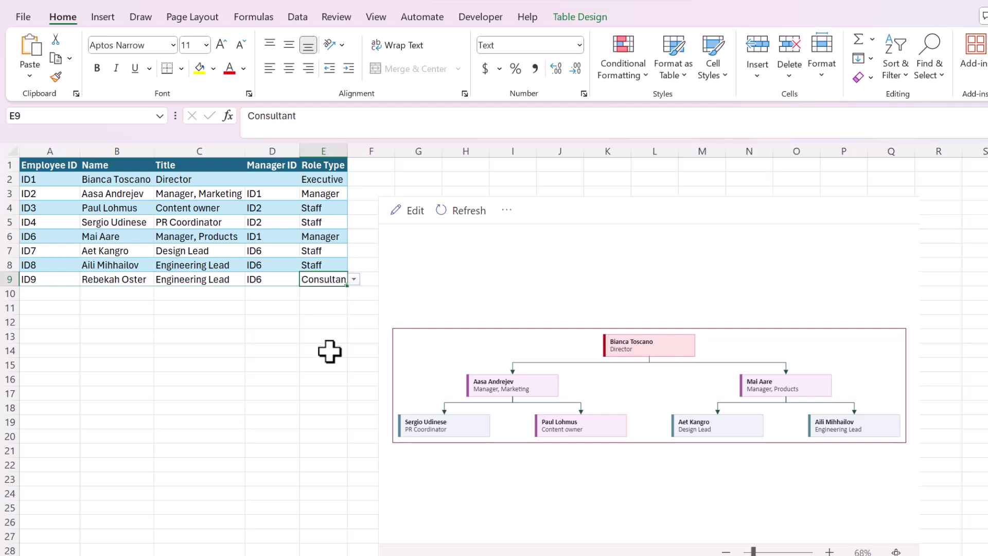
left_click_drag(348, 154, 348, 150)
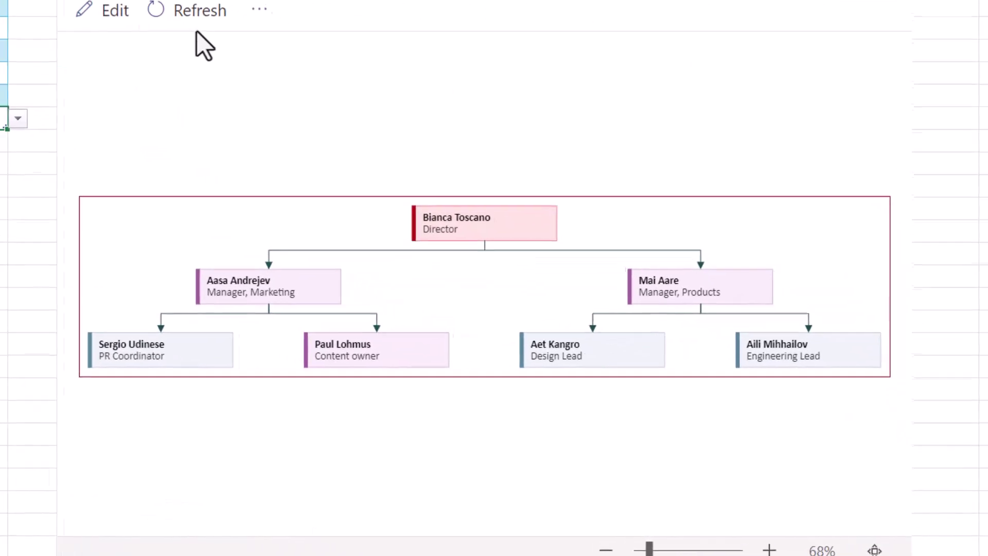
left_click(466, 210)
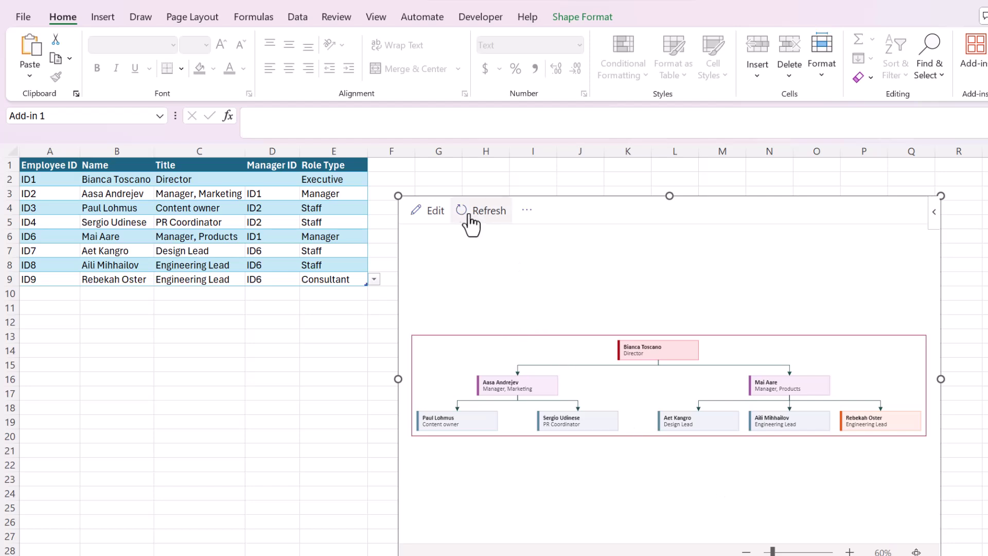
Step: Dismiss the diagram-edit sign-in prompt and show the add-in's Reload, Saved Image and Security Info options
left_click(435, 211)
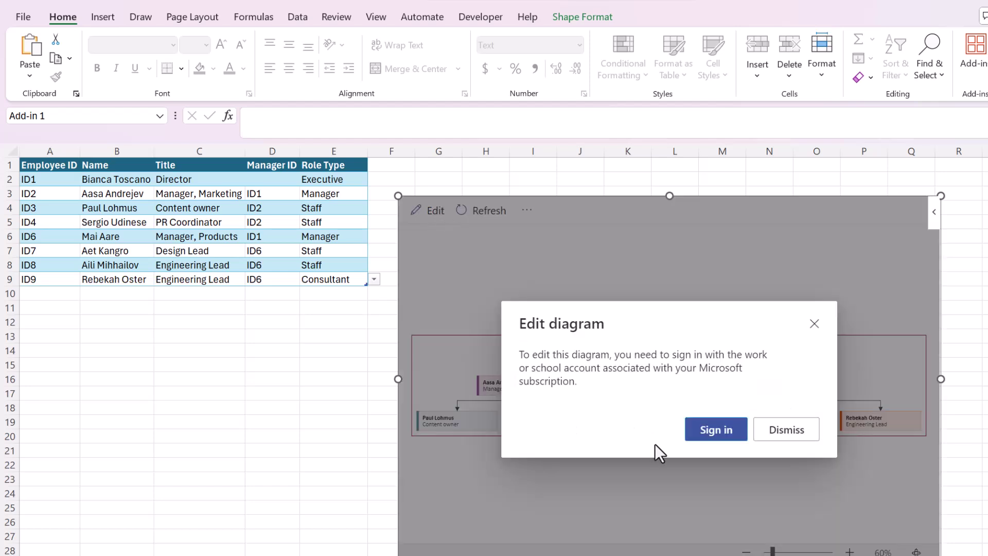
left_click(720, 433)
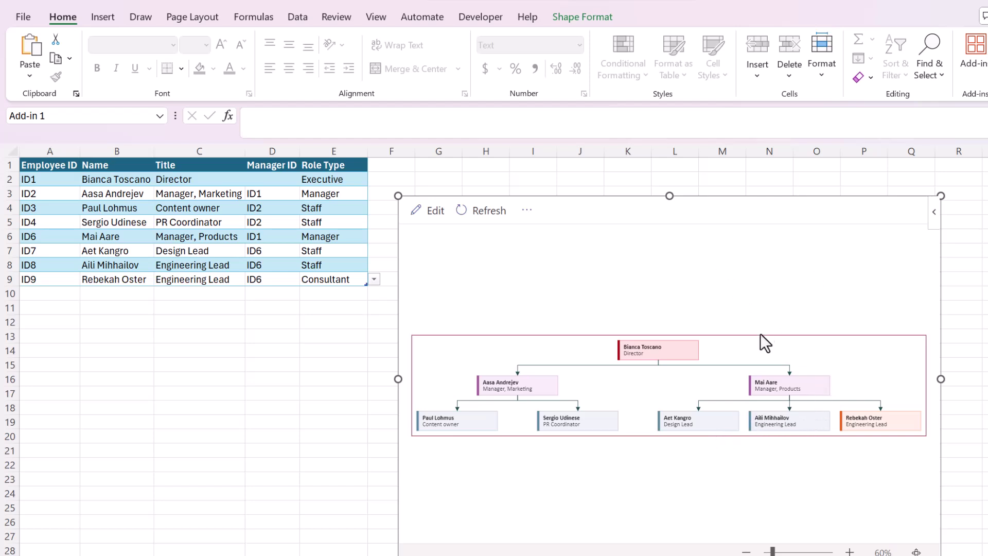
left_click(934, 214)
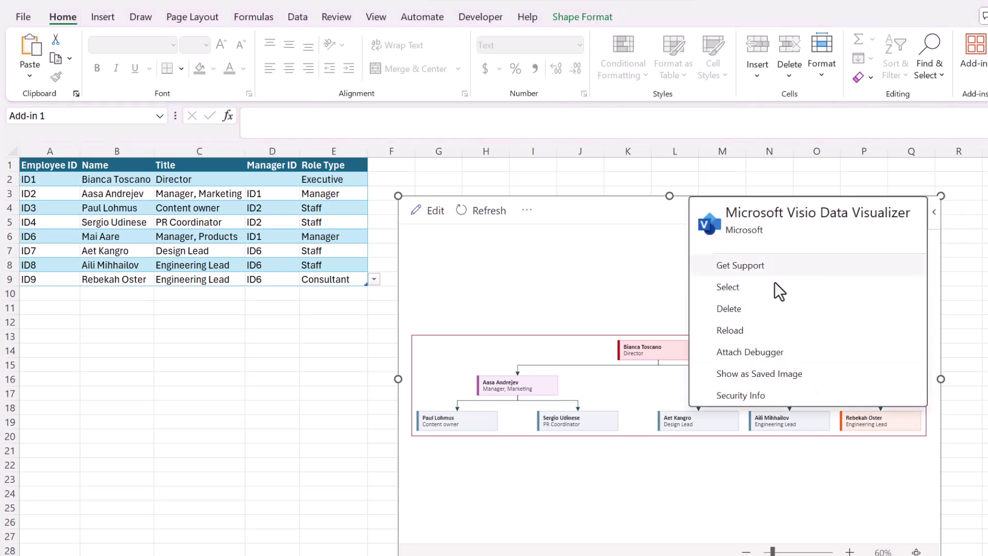
Step: Show the chart as a saved image, copy it, and paste it as a picture at D13
left_click(752, 372)
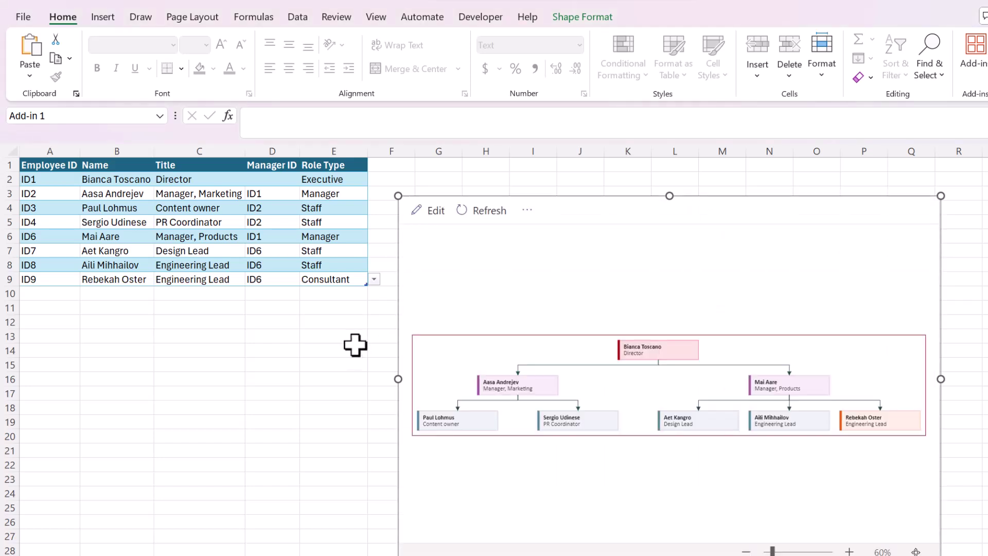
right_click(652, 367)
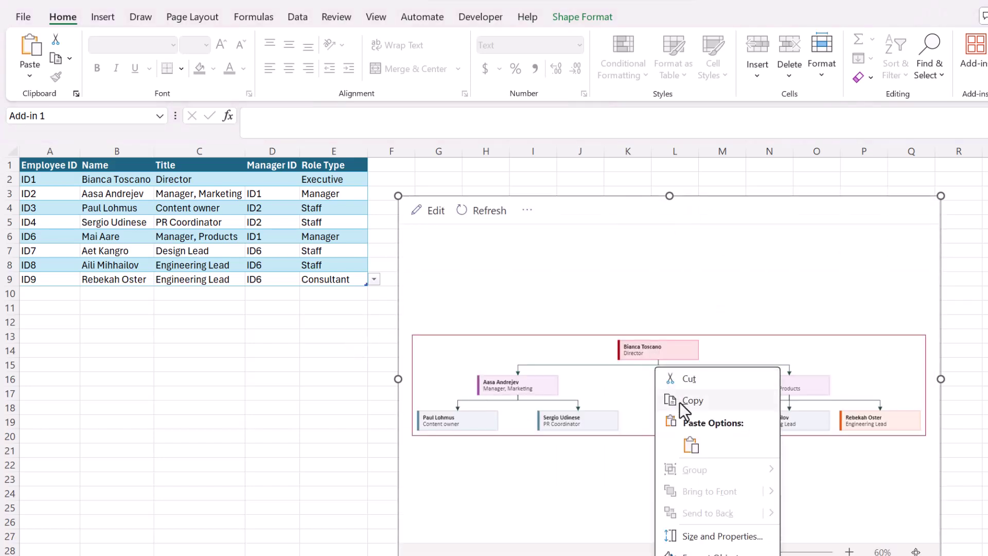
left_click(689, 401)
left_click(269, 337)
right_click(271, 339)
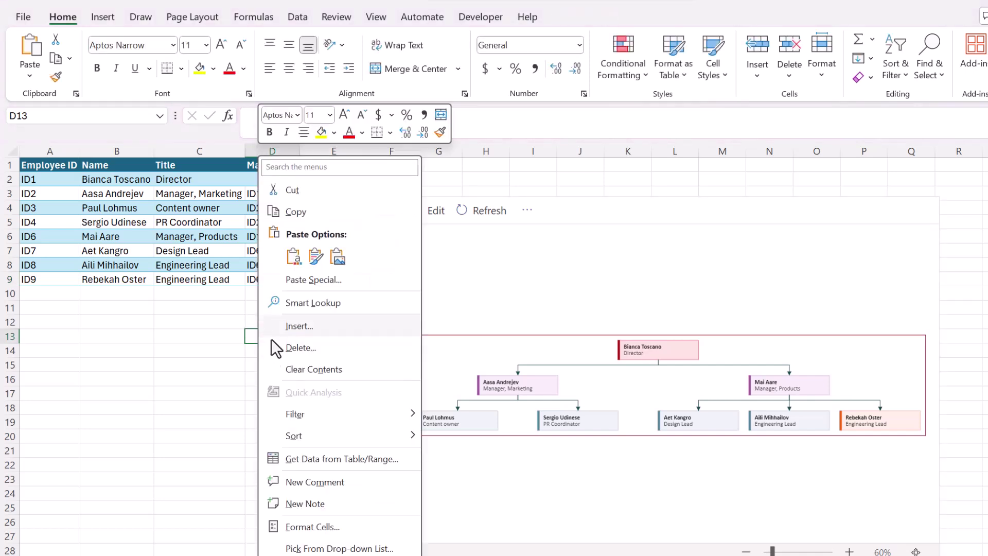
left_click(339, 257)
Step: Crop, move and enlarge the pasted chart picture beside the table, then delete it
left_click_drag(393, 397, 289, 288)
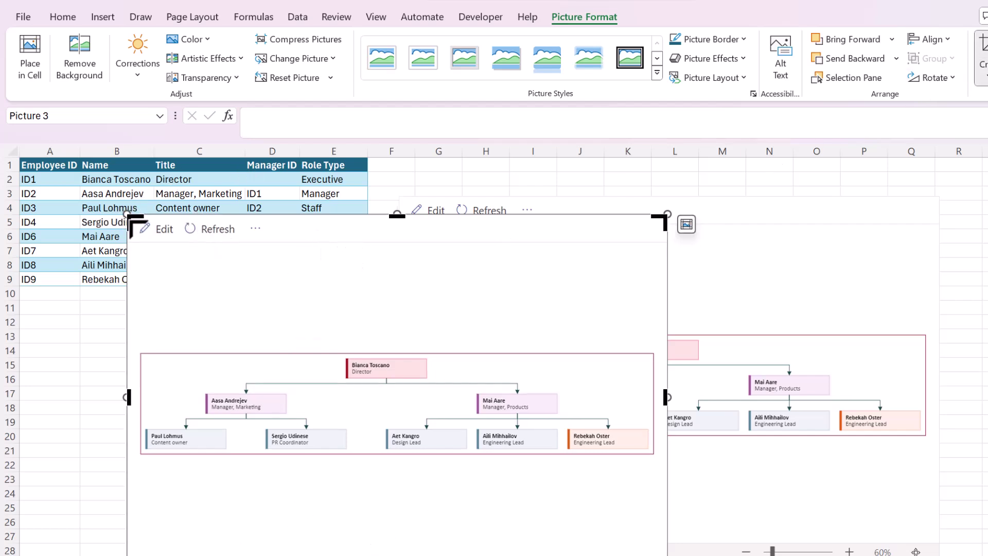
left_click_drag(137, 220, 138, 349)
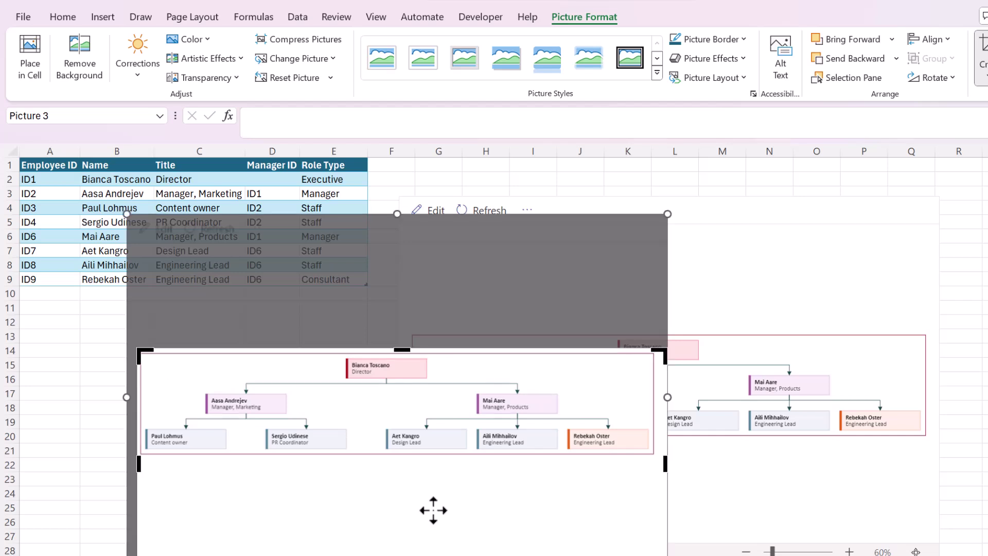
left_click_drag(667, 553, 659, 458)
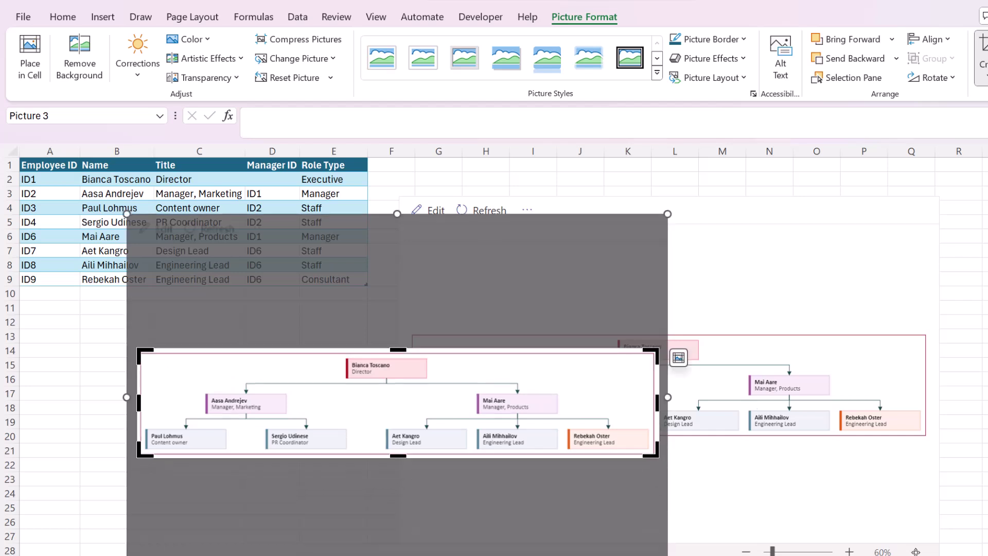
left_click(983, 51)
left_click_drag(485, 380, 431, 255)
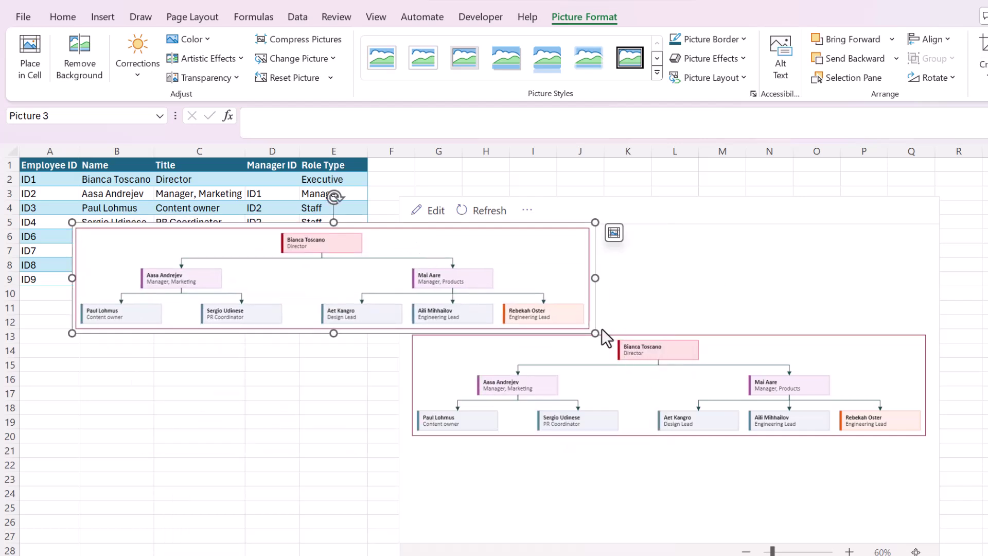
left_click_drag(600, 335, 853, 532)
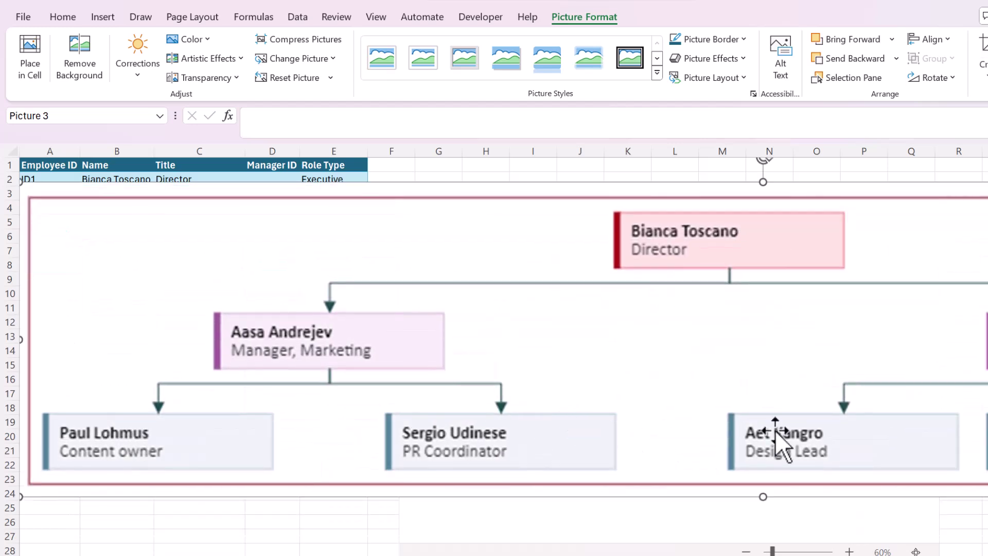
left_click_drag(17, 489, 335, 319)
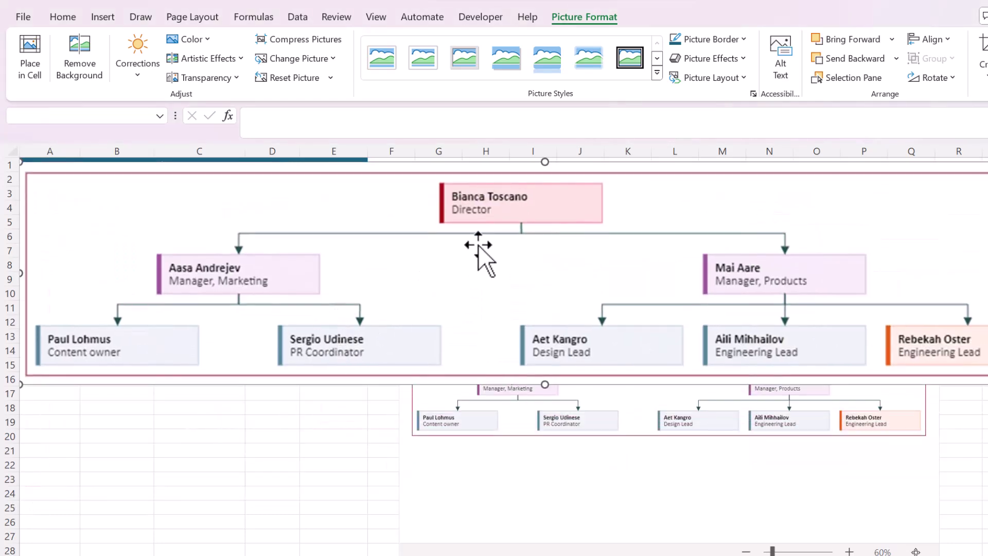
key("Delete")
Step: Untick Show as Saved Image so the chart reloads live, then view the '...' options list
left_click(910, 208)
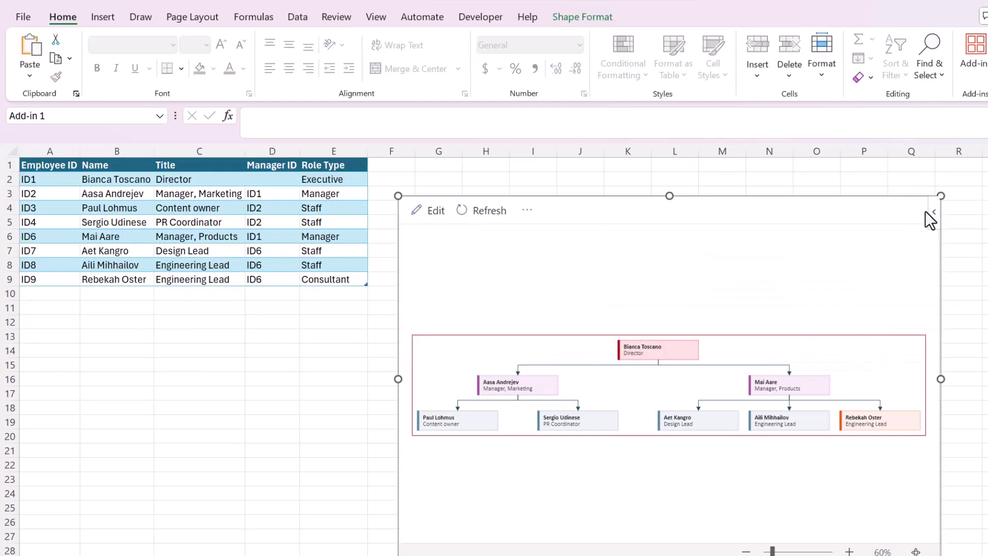
left_click(931, 211)
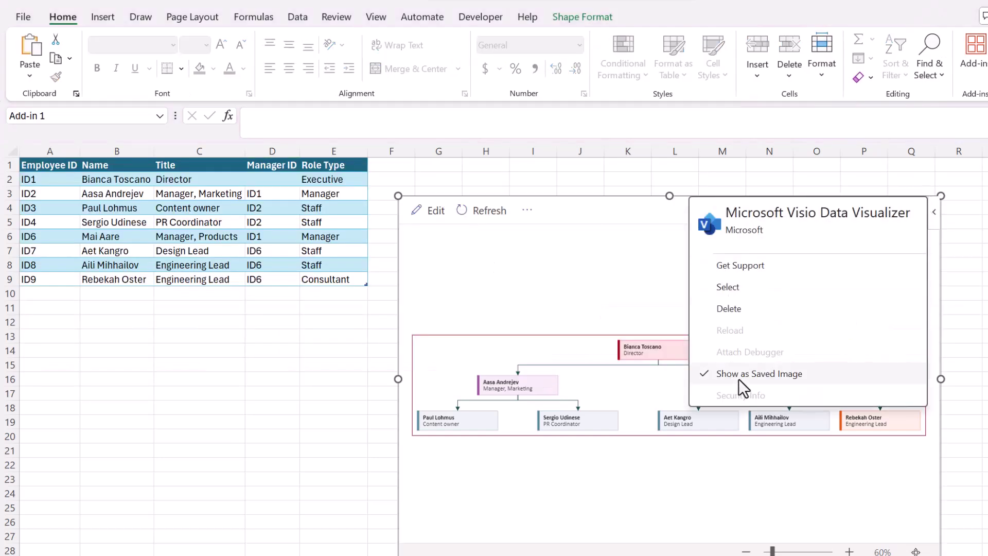
left_click(739, 375)
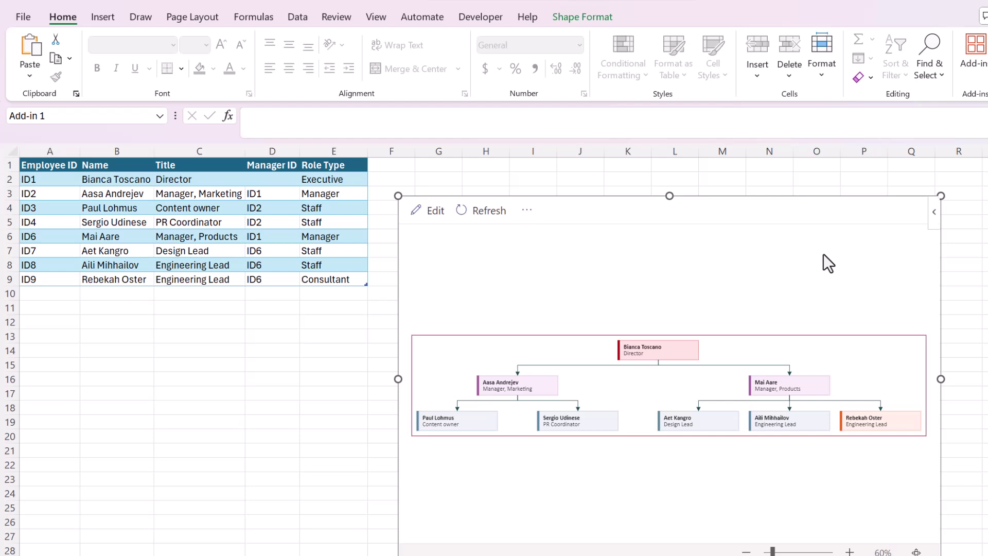
left_click(527, 211)
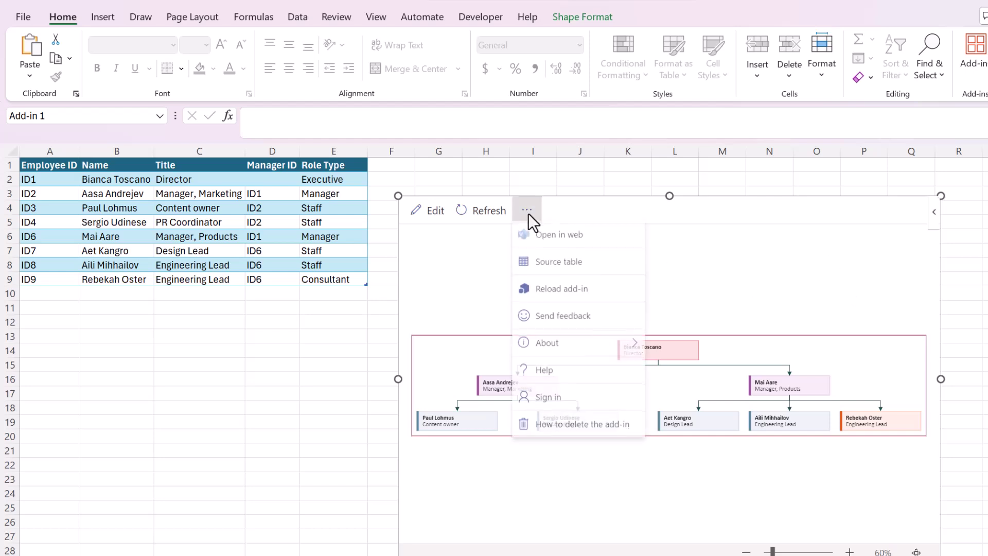